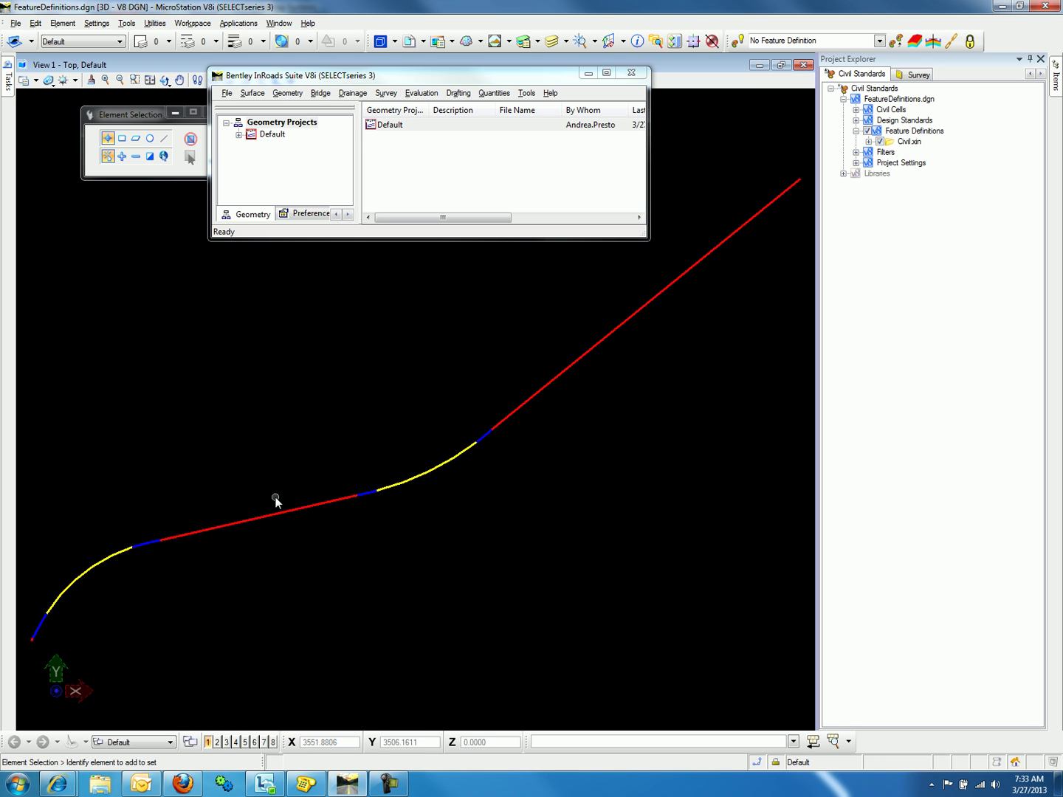
Select the baseline alignment and launch Open Profile Model from its context toolbar.
{"action": "left_click", "coordinate": [296, 512]}
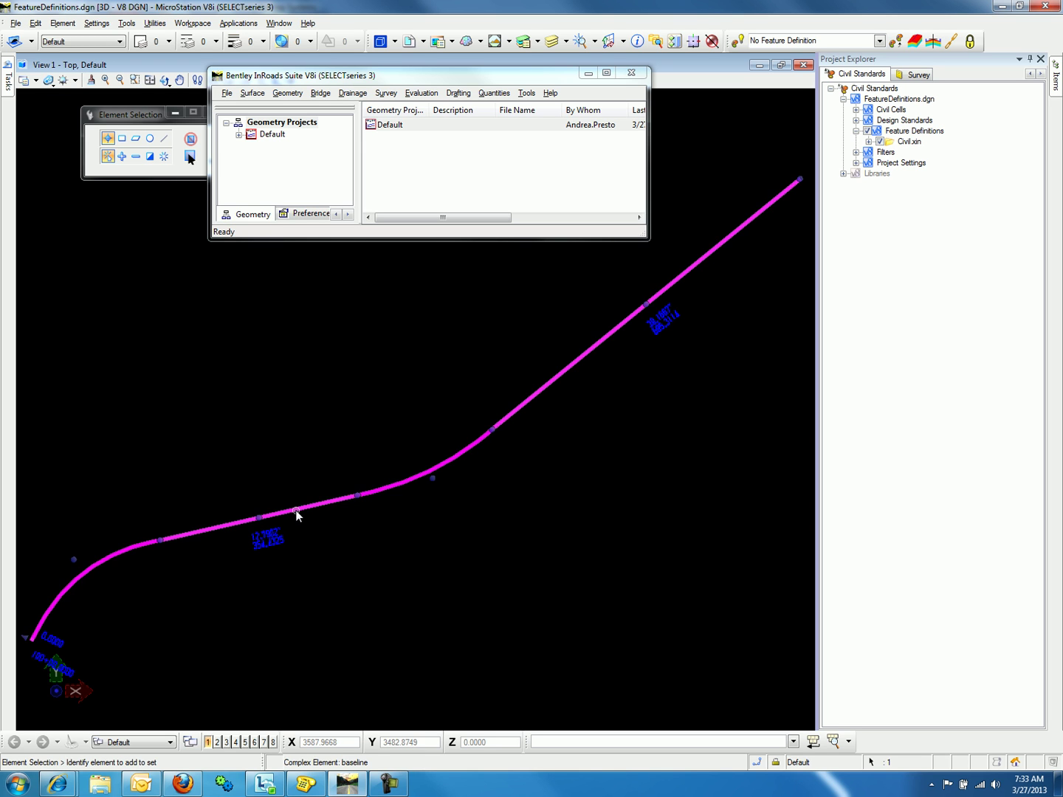
{"action": "mouse_move", "coordinate": [296, 511]}
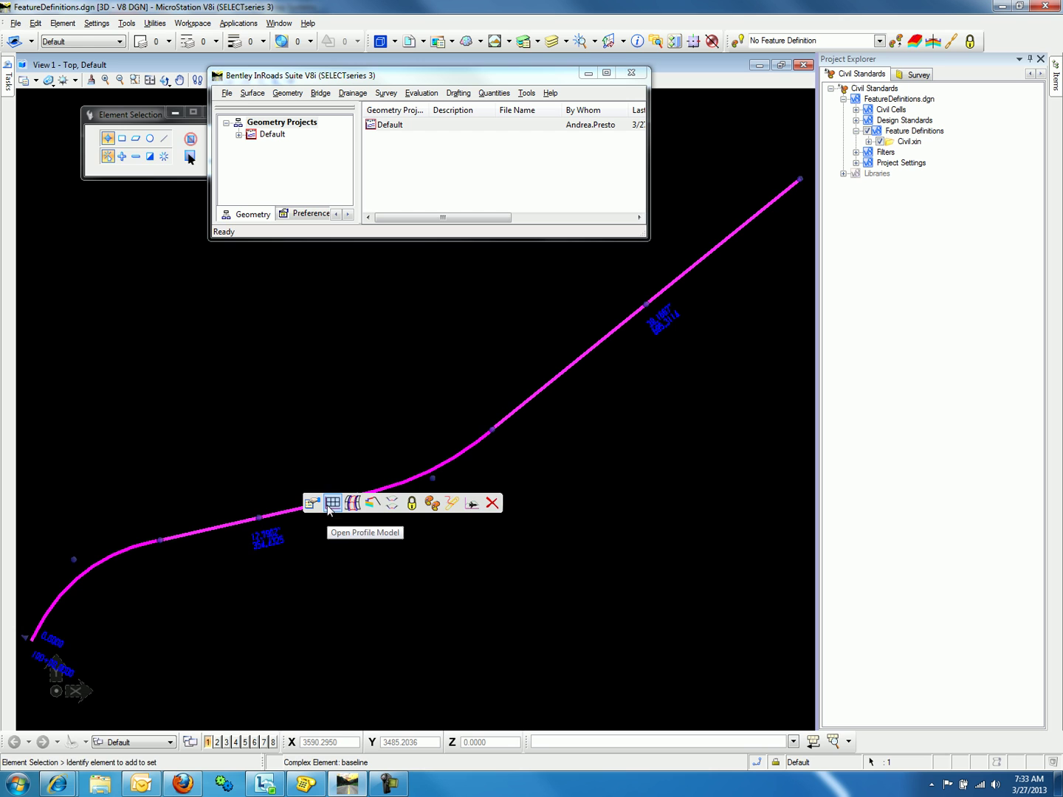
{"action": "left_click", "coordinate": [330, 506]}
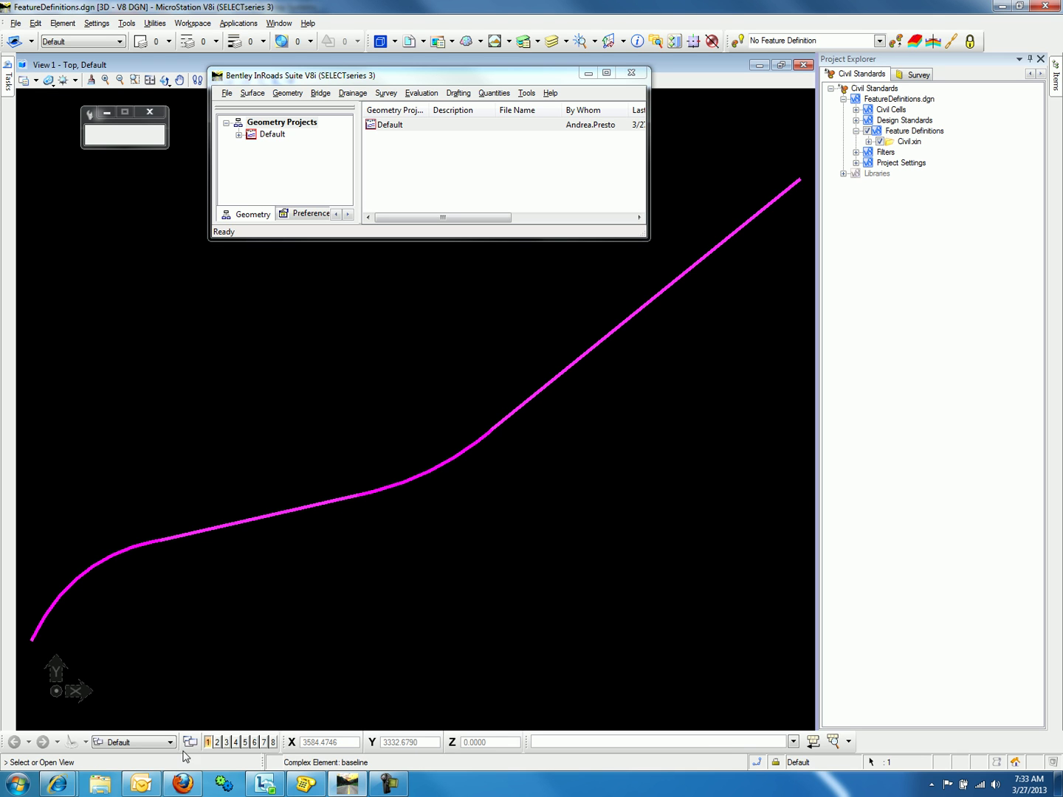
Open View 3 and pick it as the view for the baseline's profile model.
{"action": "left_click", "coordinate": [226, 742]}
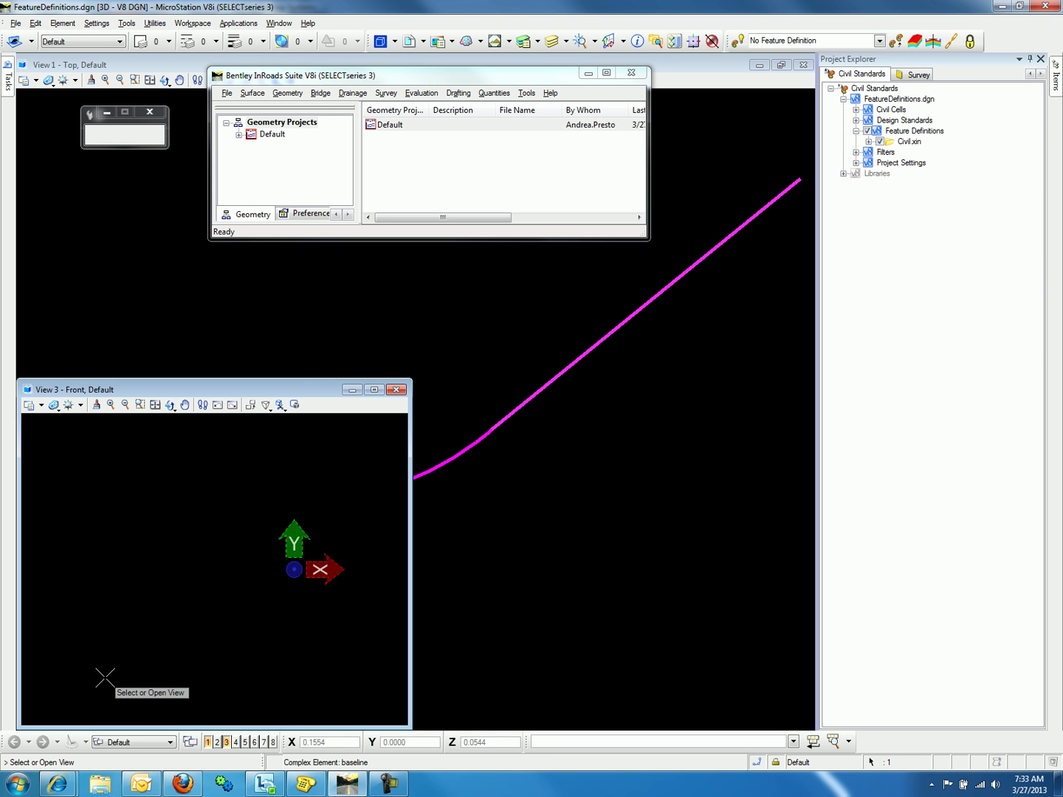
{"action": "left_click", "coordinate": [67, 685]}
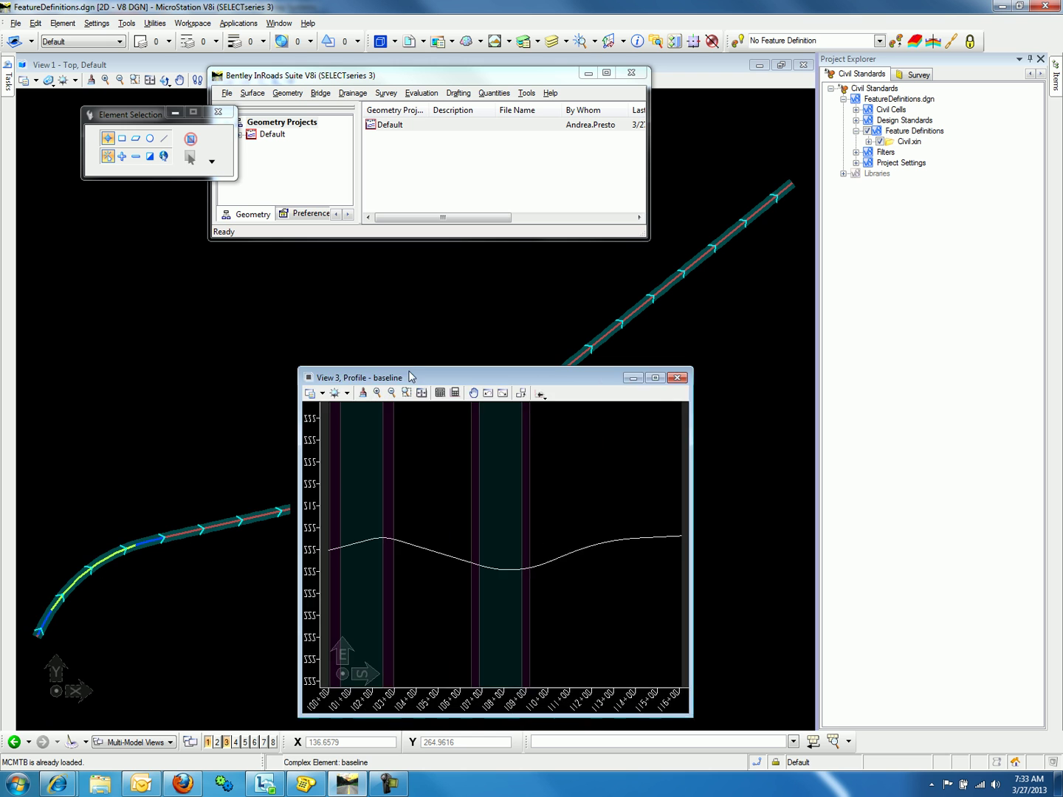
Move the profile view aside and set the gradeline's Feature Definition to Civil.xin > Prop_Horiz_Alignment.
{"action": "left_click_drag", "start_coordinate": [123, 390], "coordinate": [491, 385]}
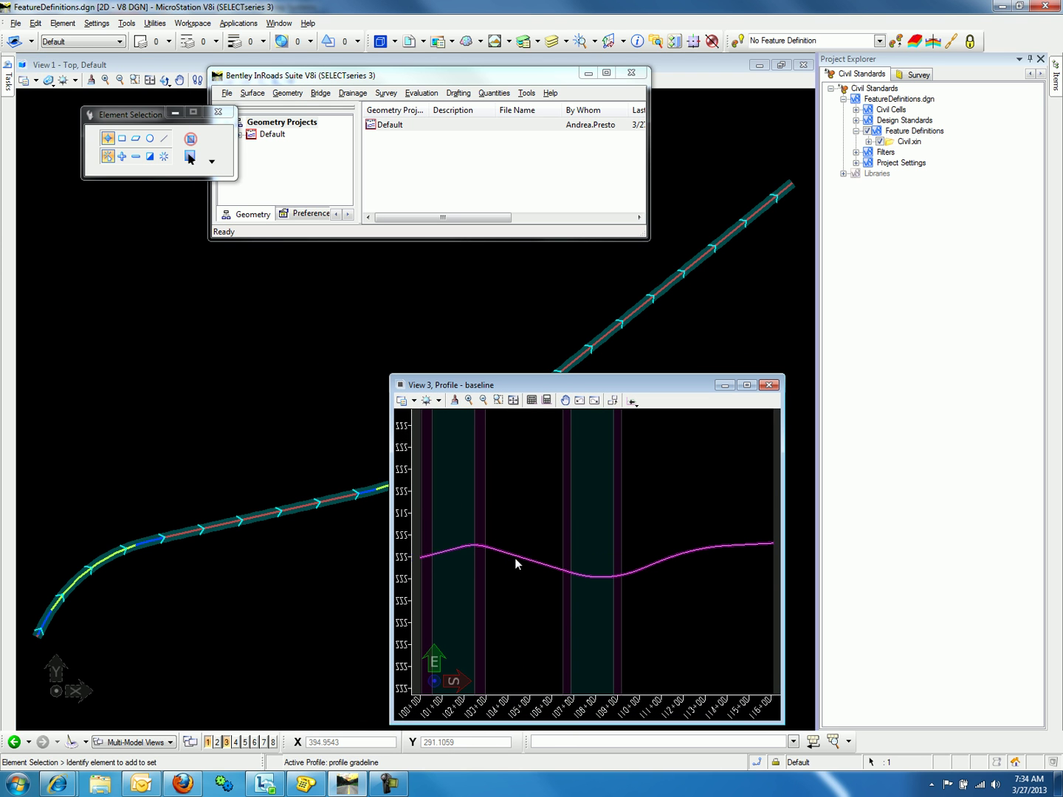
{"action": "left_click", "coordinate": [516, 558]}
{"action": "mouse_move", "coordinate": [510, 558]}
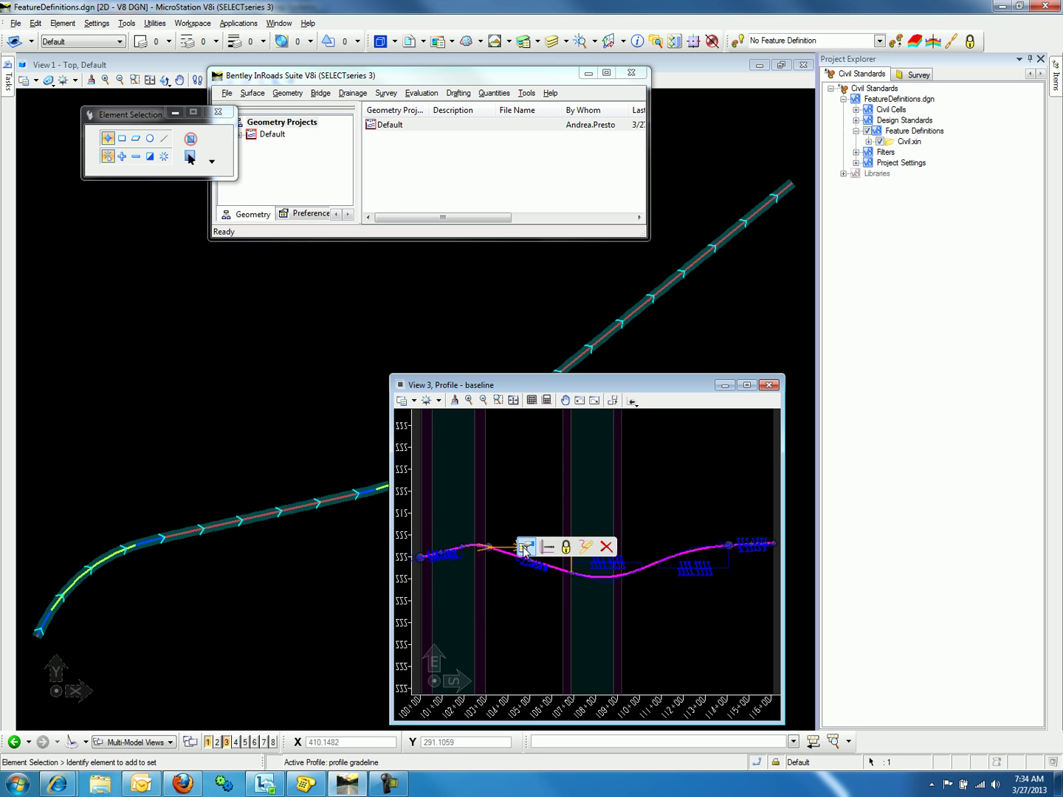
{"action": "left_click", "coordinate": [526, 549]}
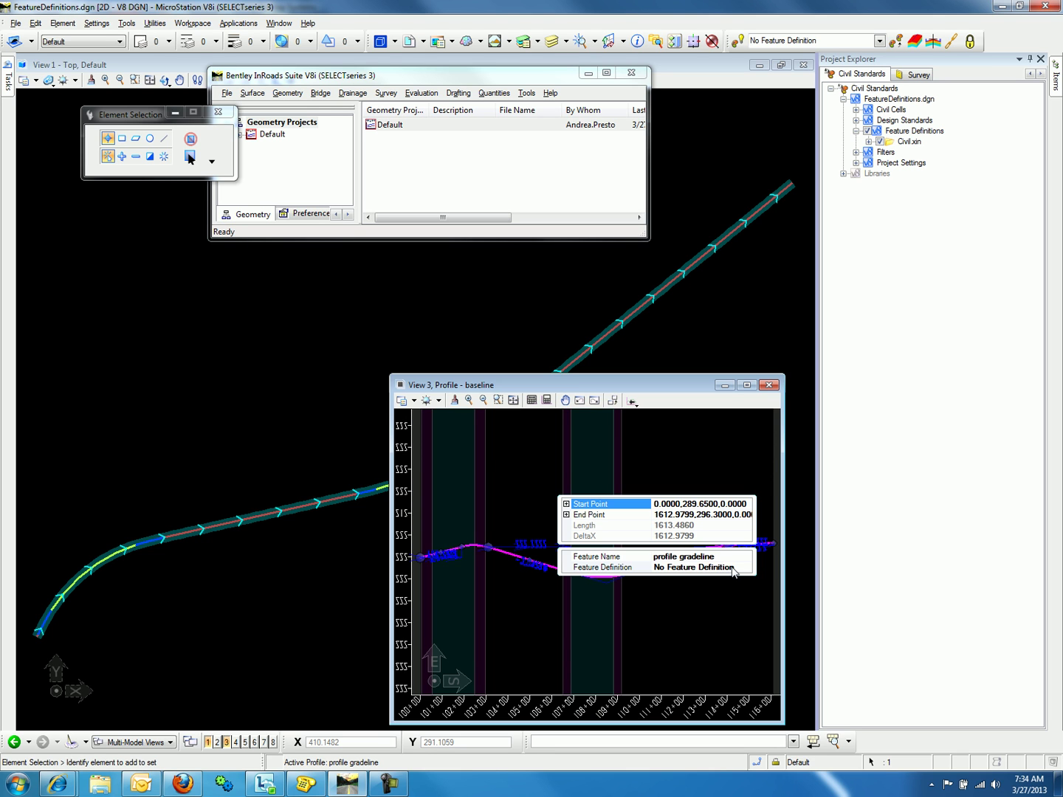
{"action": "left_click", "coordinate": [735, 570]}
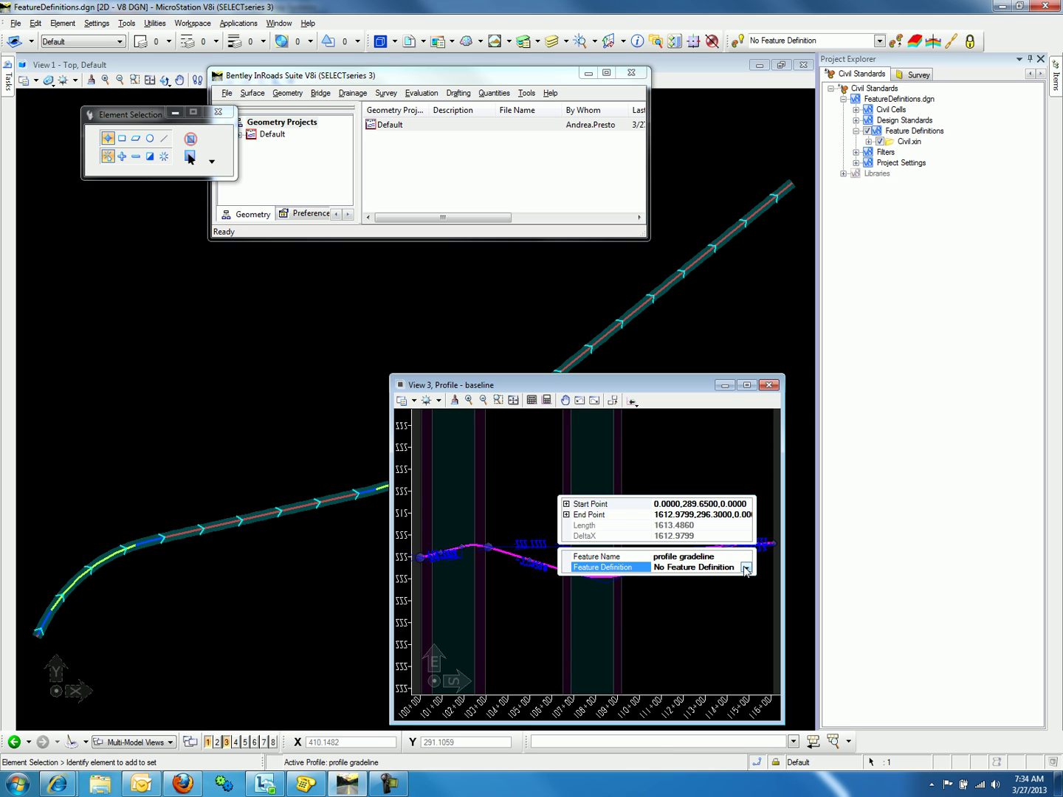
{"action": "left_click", "coordinate": [747, 567]}
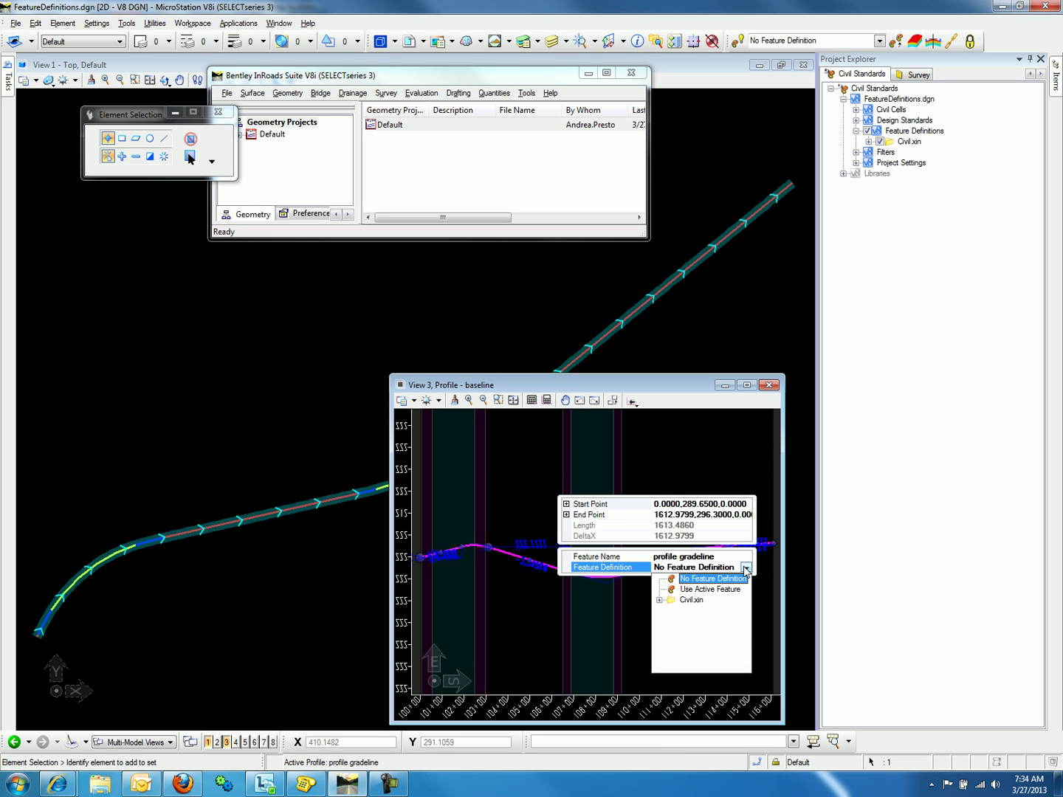
{"action": "left_click", "coordinate": [661, 603]}
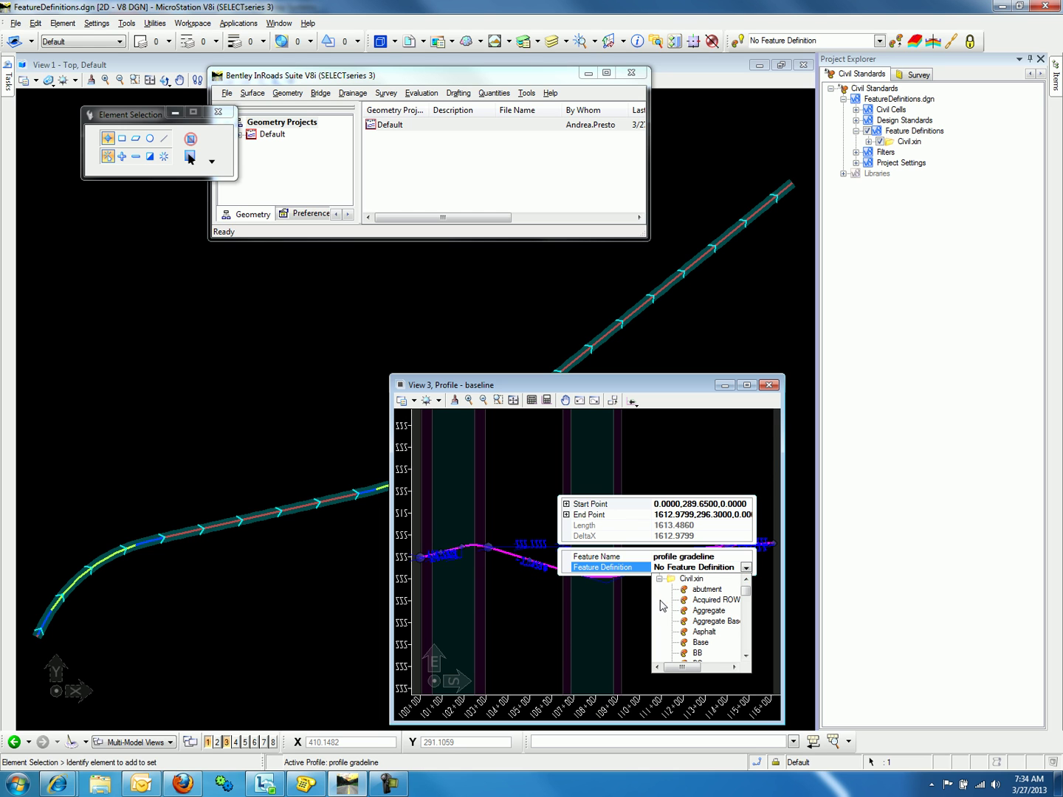
{"action": "left_click", "coordinate": [748, 642]}
{"action": "scroll", "coordinate": [749, 644], "scroll_direction": "down", "scroll_amount": 10}
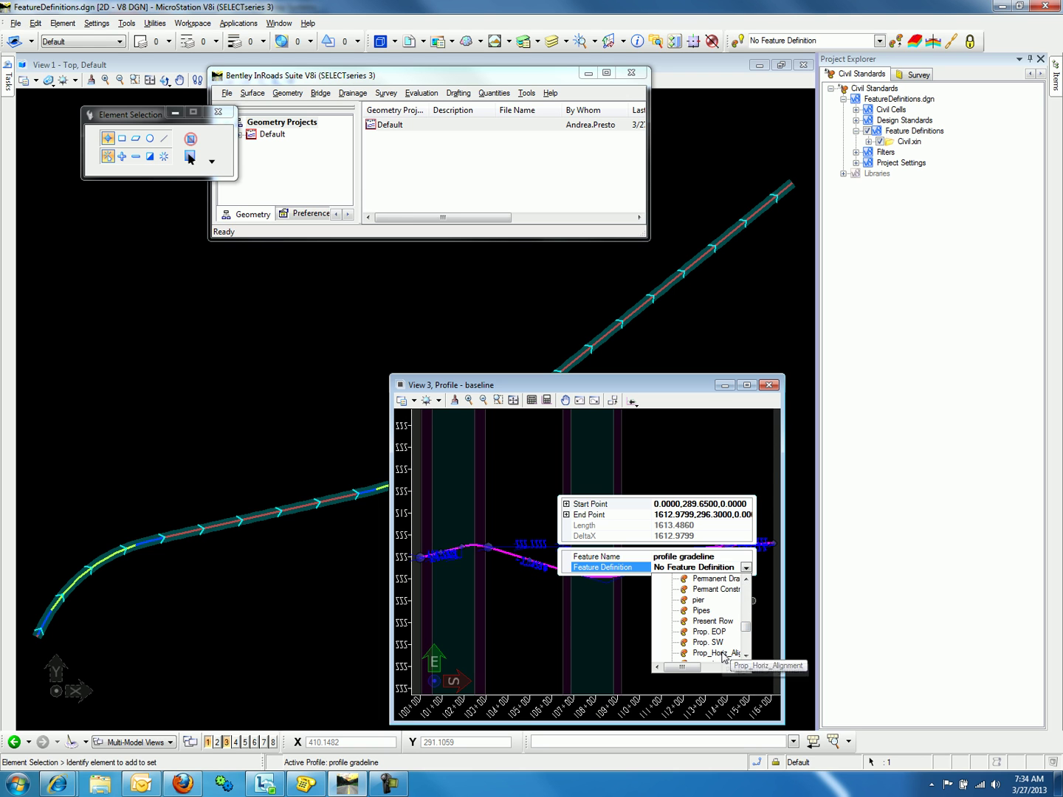
{"action": "left_click", "coordinate": [722, 654]}
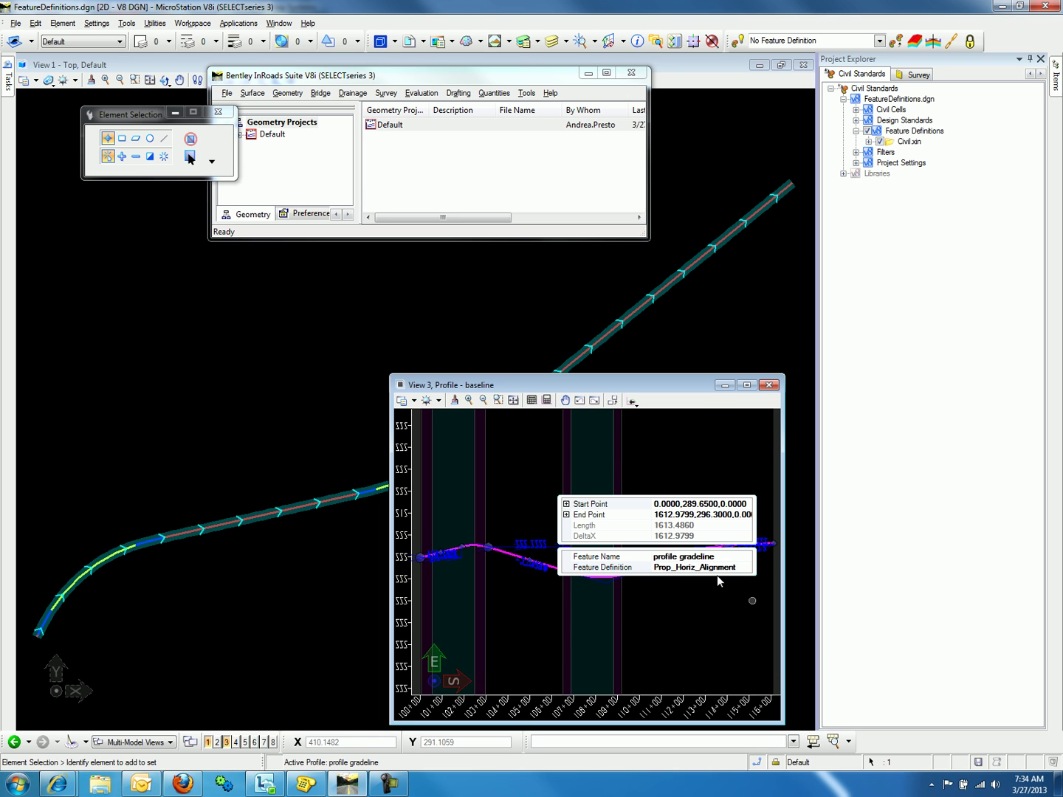
Locate Prop_Horiz_Alignment under Civil.xin, expand it to Linear and Point, then close the details.
{"action": "left_click", "coordinate": [665, 615]}
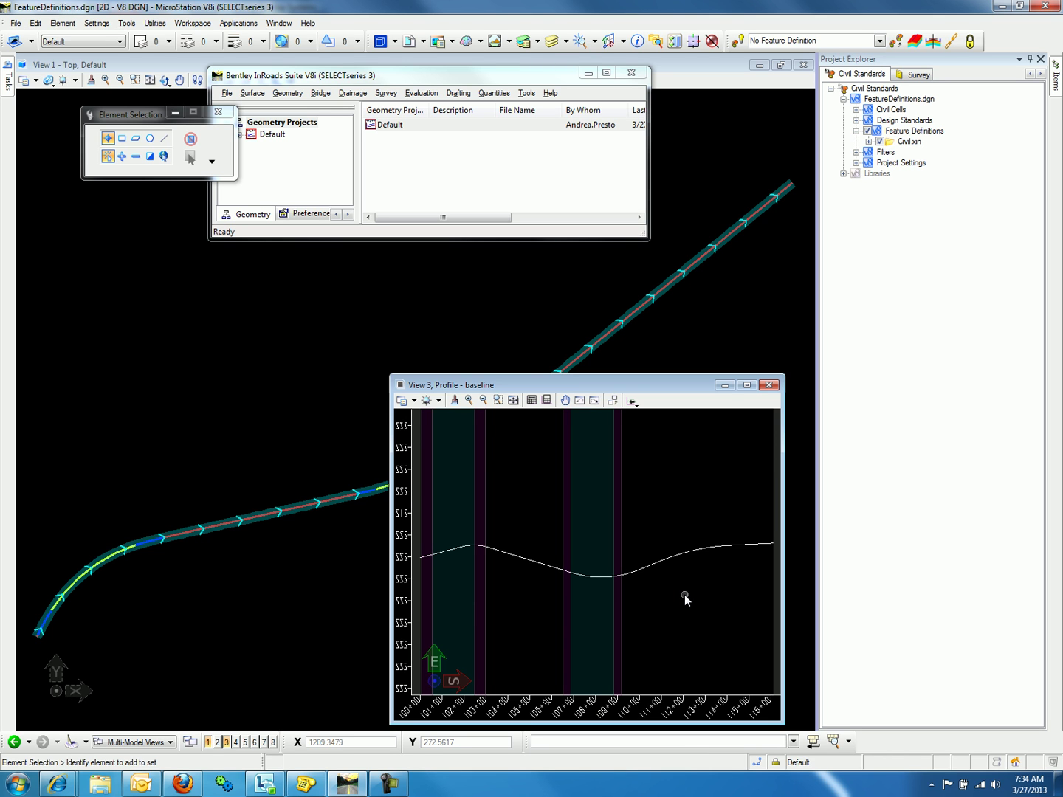
{"action": "left_click", "coordinate": [869, 142]}
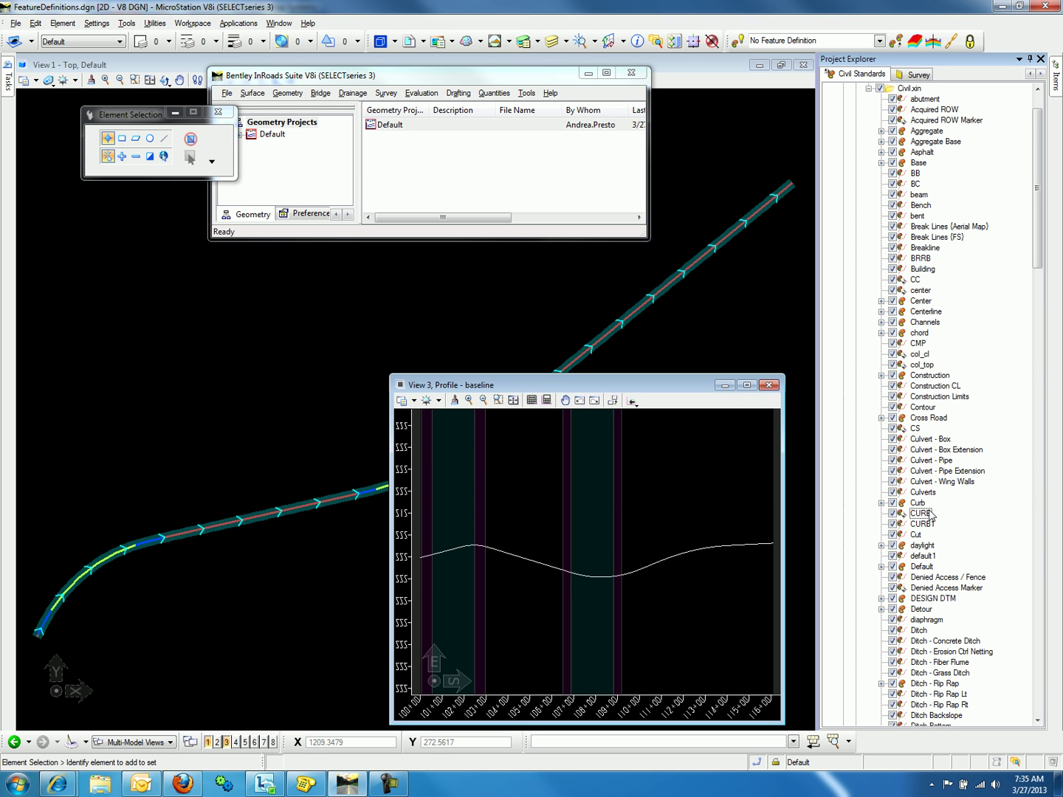
{"action": "type", "text": "prop"}
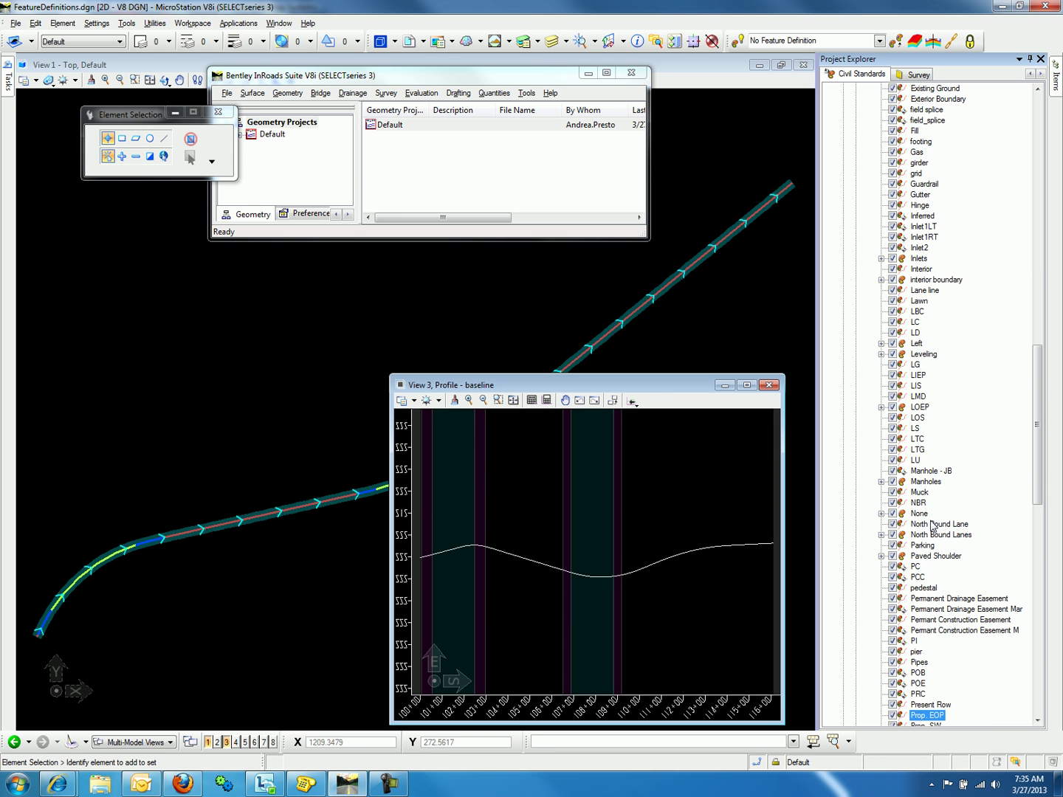
{"action": "scroll", "coordinate": [933, 528], "scroll_direction": "down", "scroll_amount": 2}
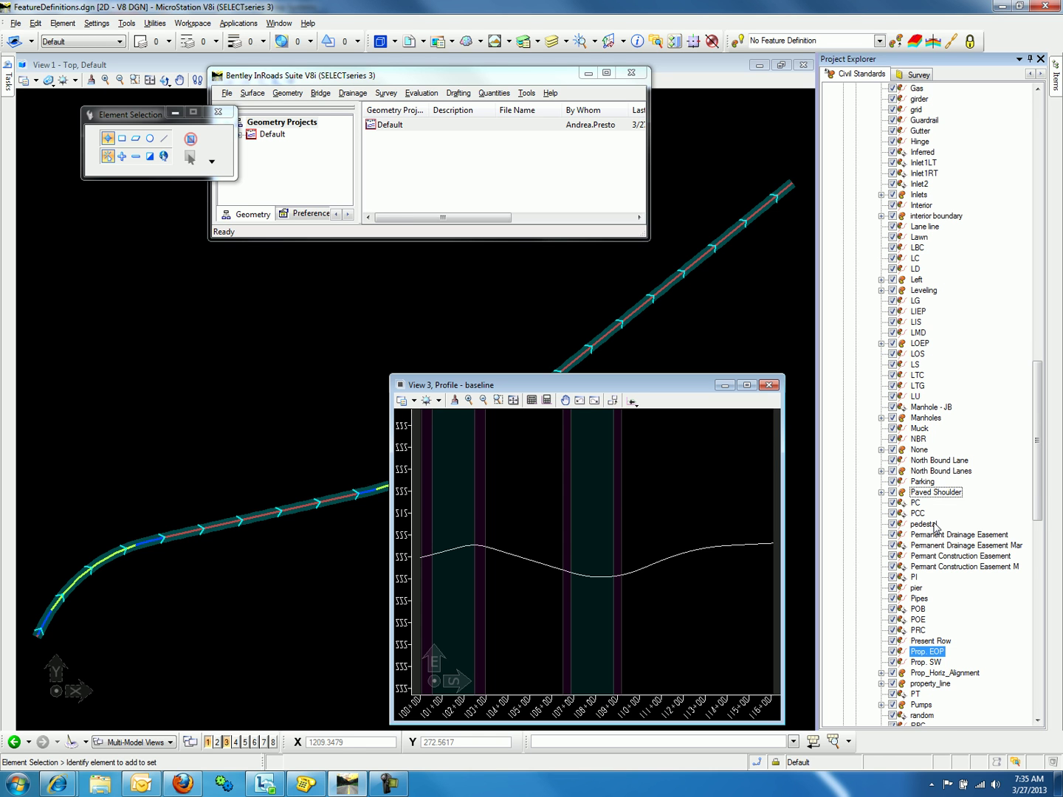
{"action": "left_click", "coordinate": [941, 674]}
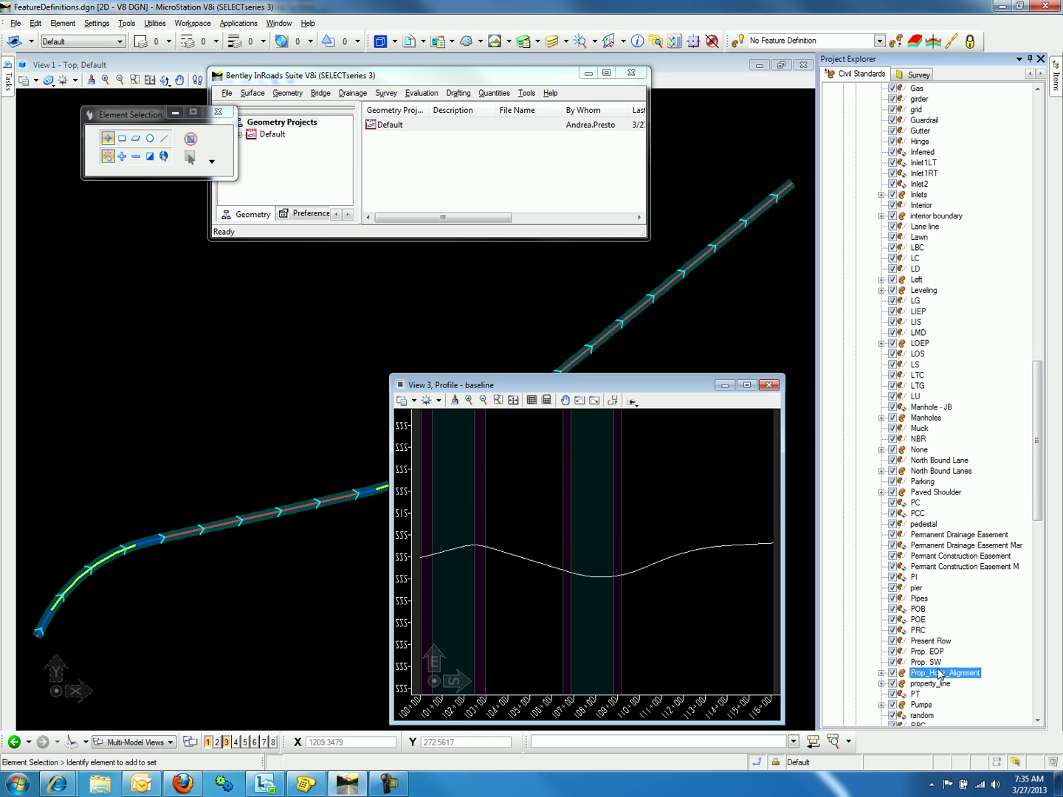
{"action": "right_click", "coordinate": [922, 675]}
{"action": "left_click", "coordinate": [881, 673]}
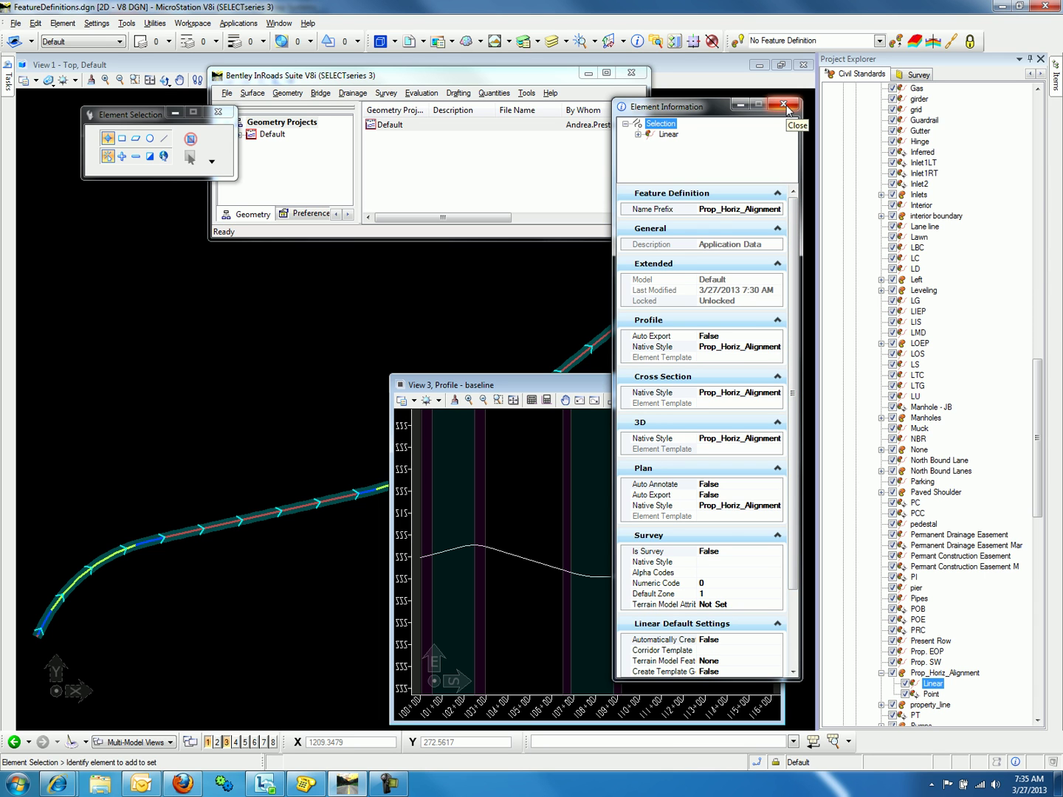
{"action": "left_click", "coordinate": [783, 105]}
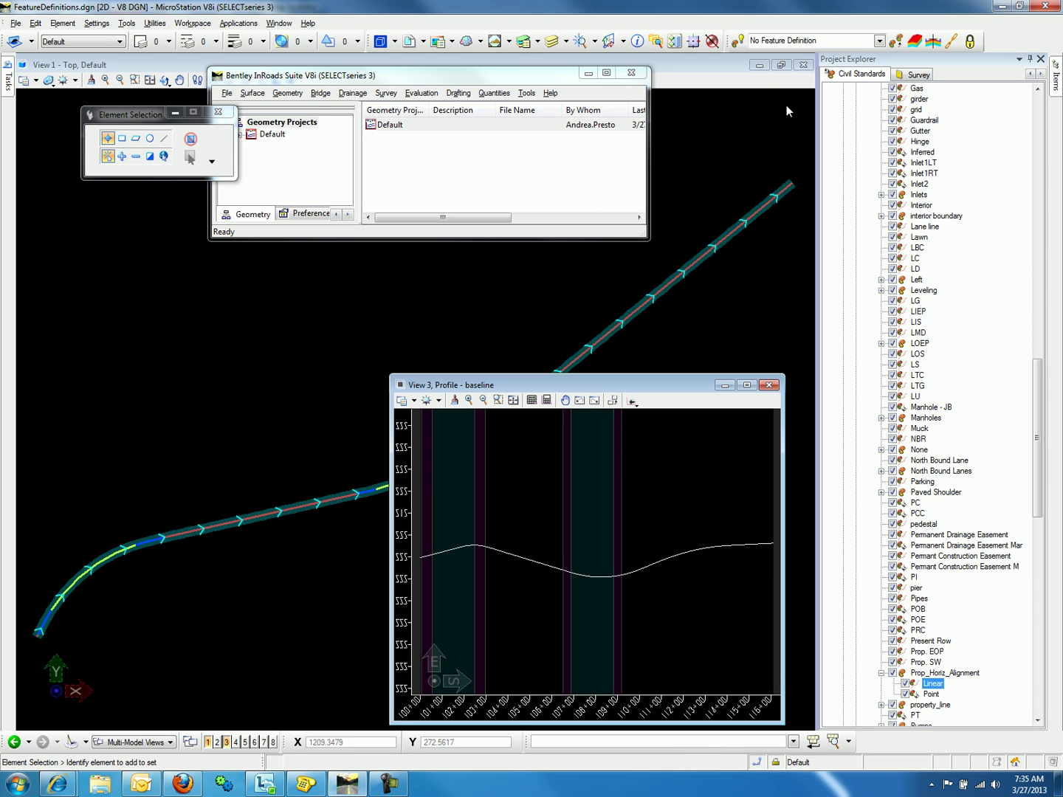
In Style Manager, edit the Prop_Horiz_Alignment style and reach its Geometry > Lines Prop Tangent symbology.
{"action": "left_click", "coordinate": [528, 96]}
{"action": "left_click", "coordinate": [539, 178]}
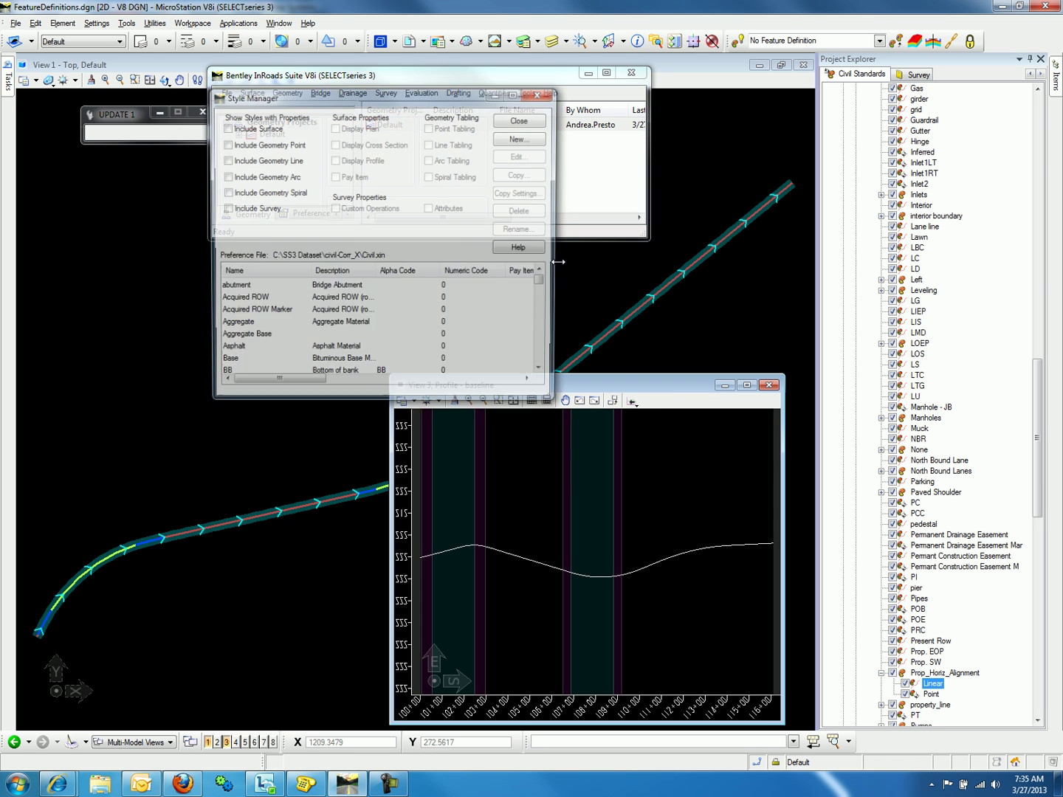
{"action": "left_click", "coordinate": [337, 310]}
{"action": "scroll", "coordinate": [337, 313], "scroll_direction": "down", "scroll_amount": 20}
{"action": "left_click", "coordinate": [337, 312]}
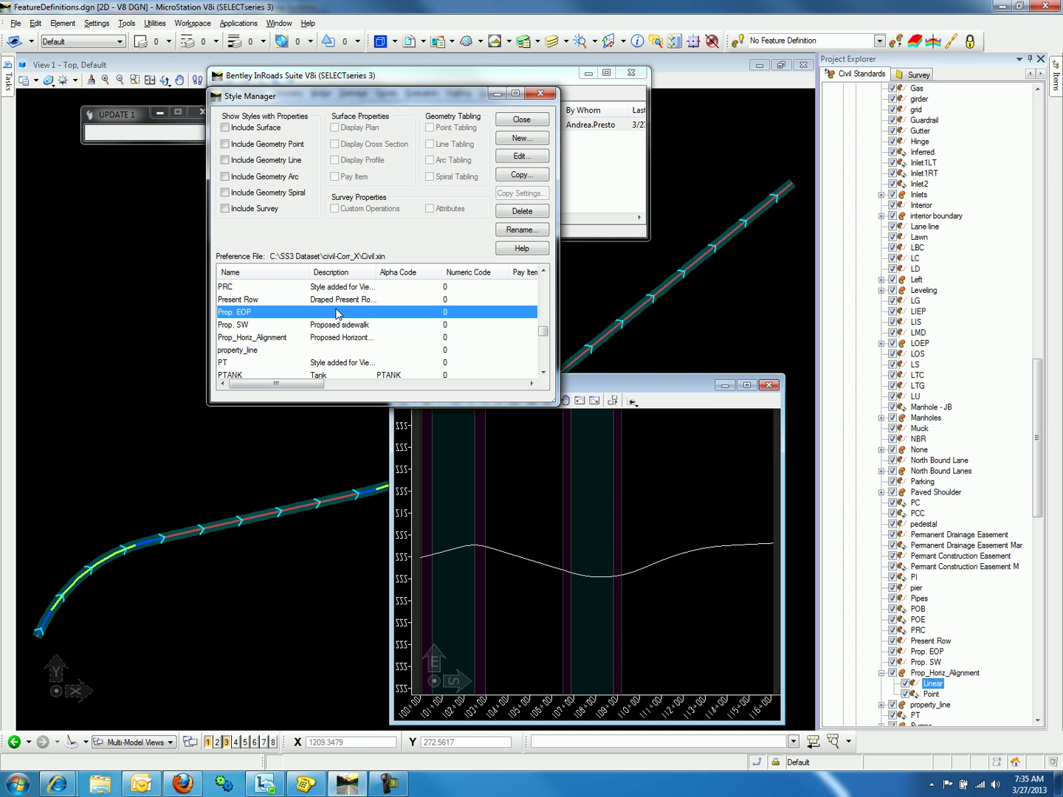
{"action": "left_click", "coordinate": [275, 338]}
{"action": "double_click", "coordinate": [276, 338]}
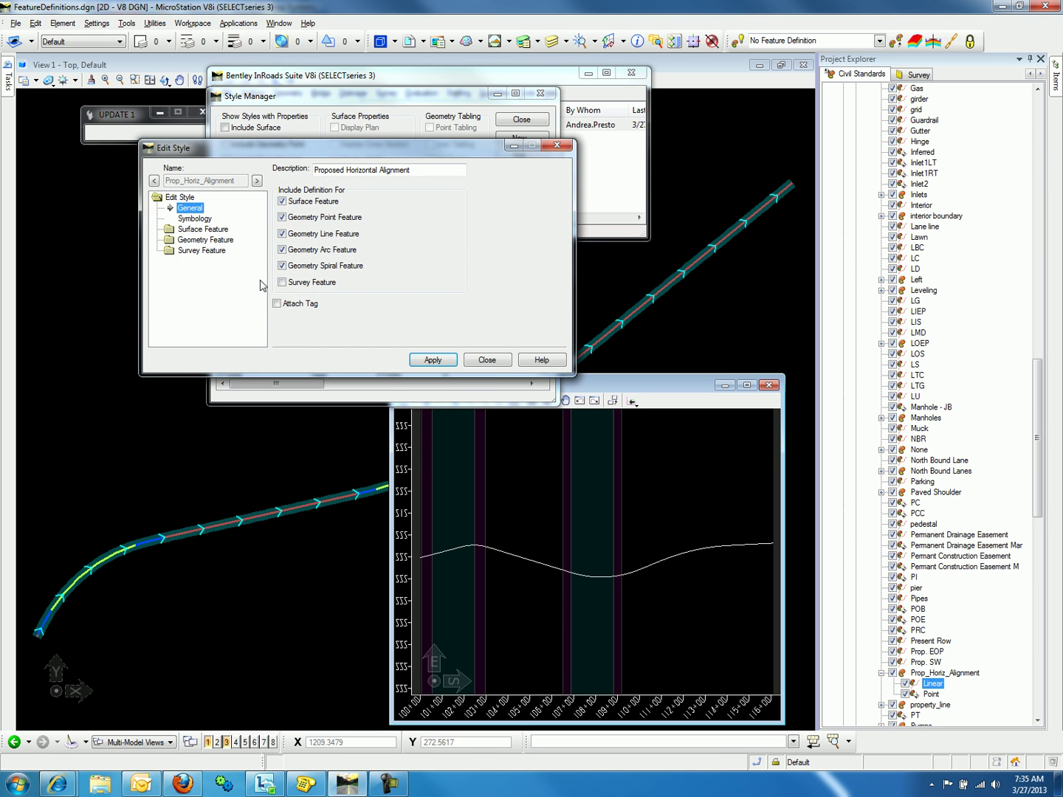
{"action": "double_click", "coordinate": [221, 242]}
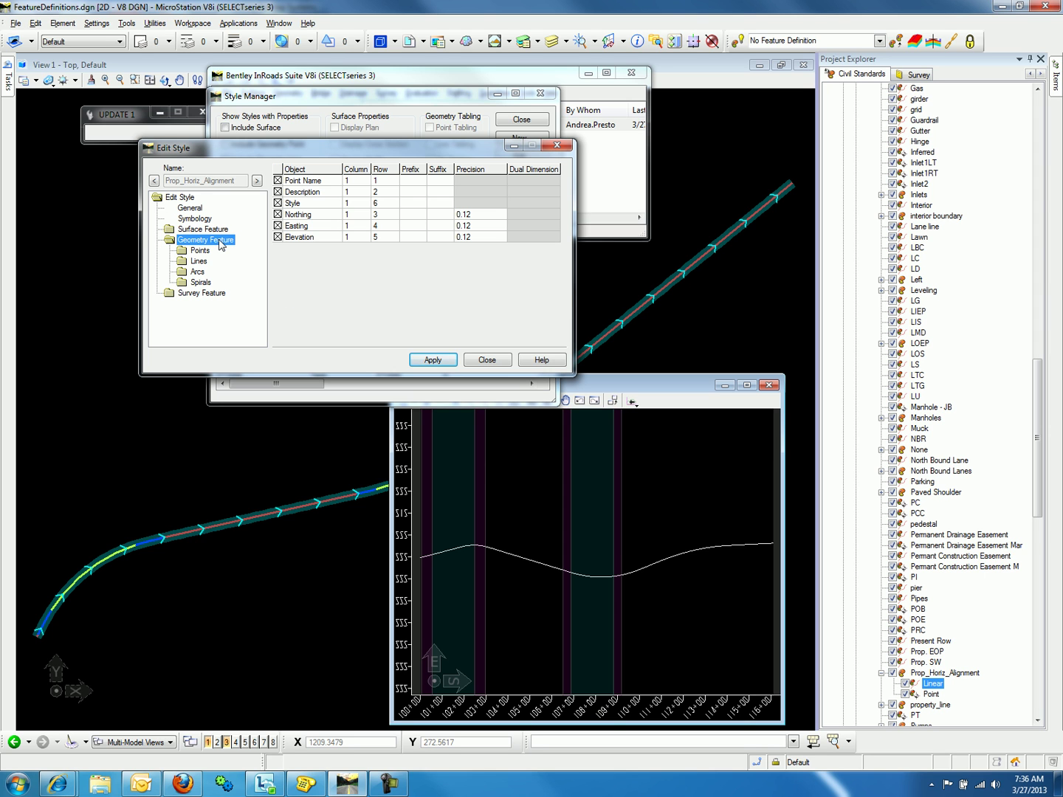
{"action": "double_click", "coordinate": [199, 263]}
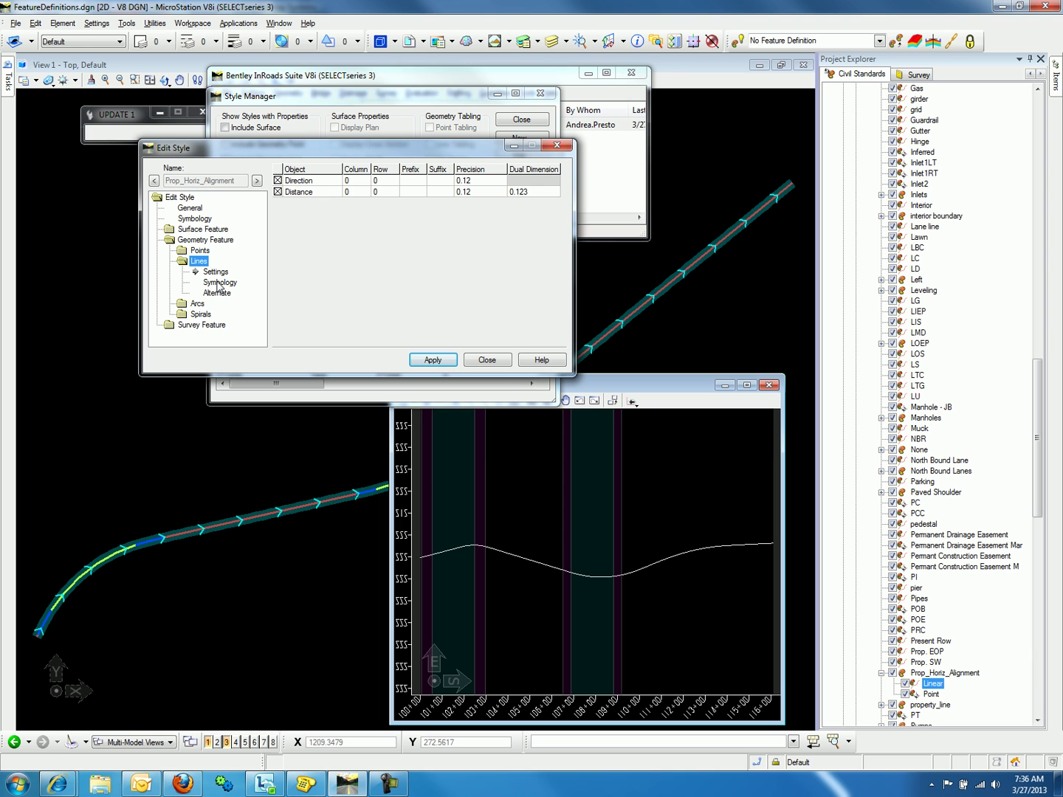
{"action": "left_click", "coordinate": [219, 283]}
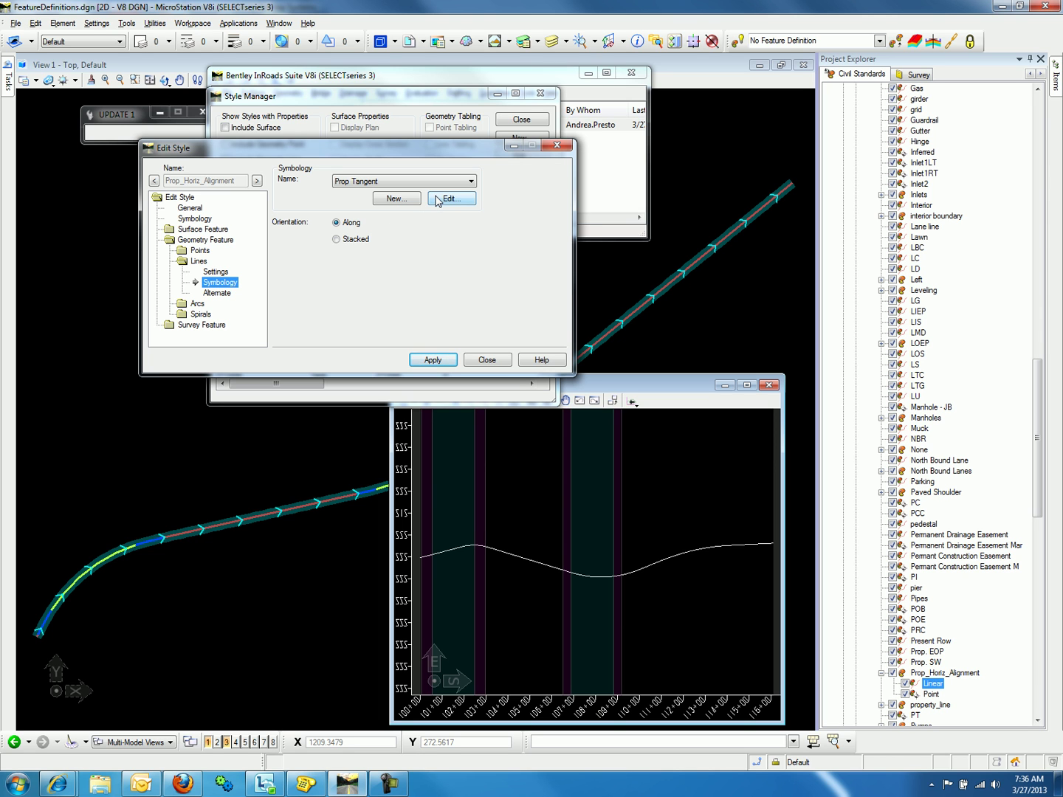
Make the Prop Tangent profile line red on the Prop_Horiz Alignment level.
{"action": "left_click", "coordinate": [437, 199]}
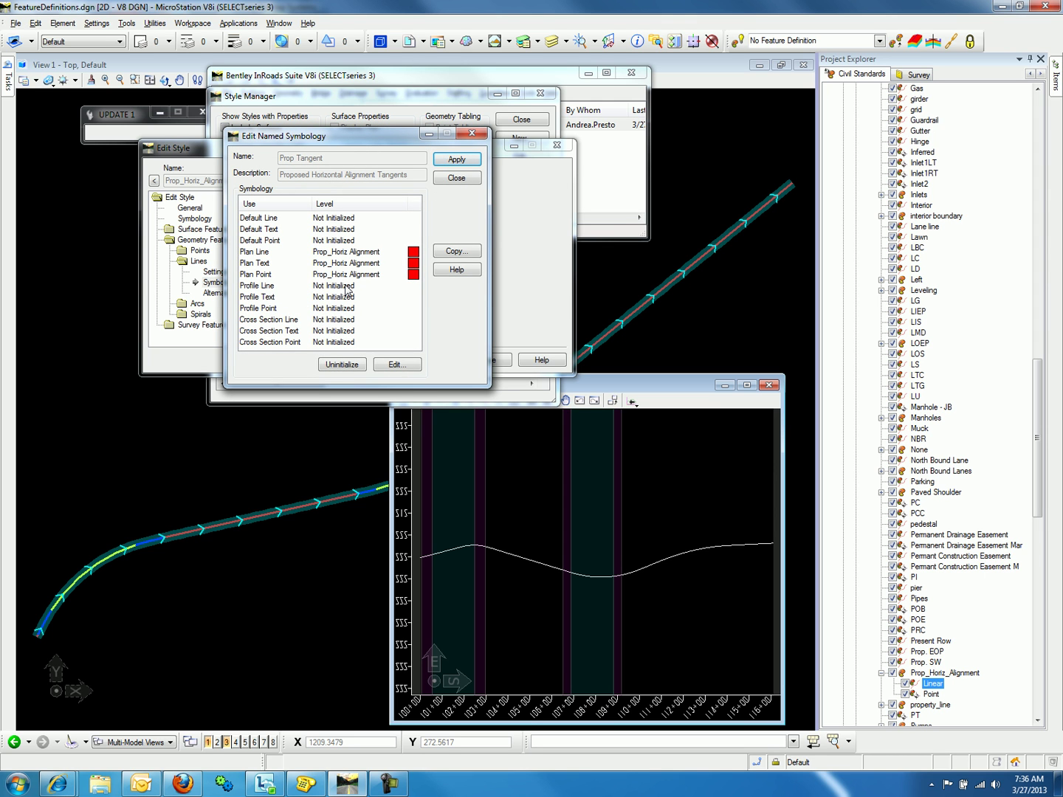
{"action": "double_click", "coordinate": [346, 287]}
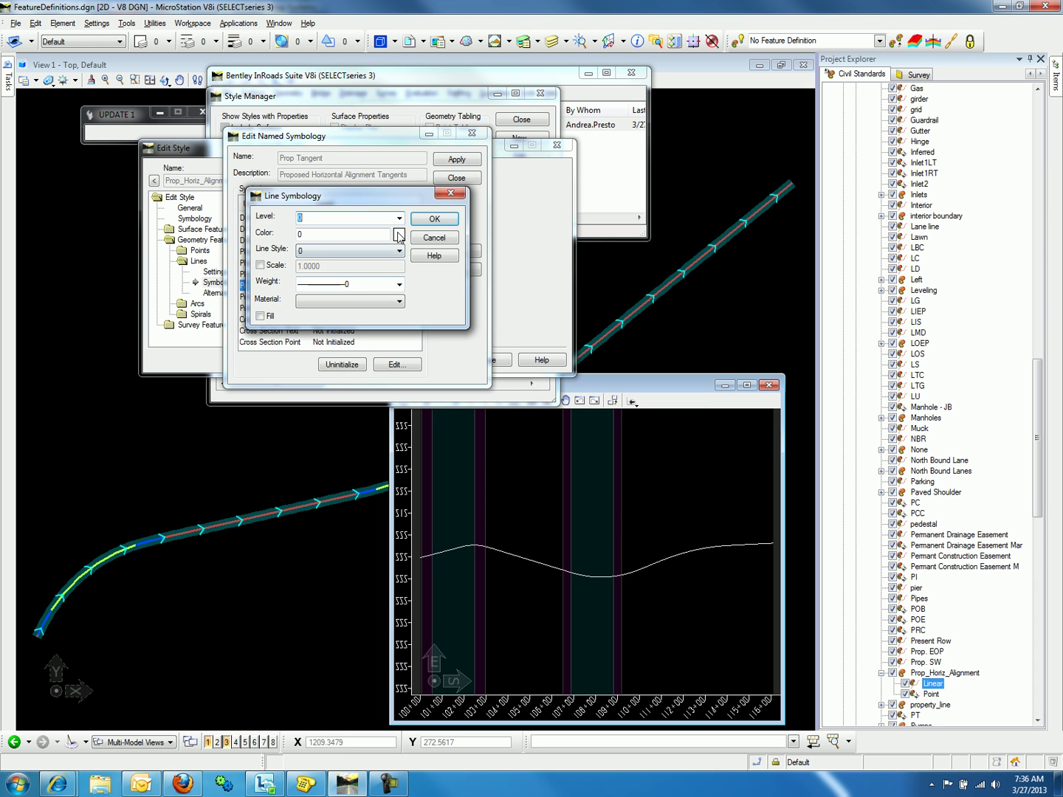
{"action": "left_click", "coordinate": [397, 236]}
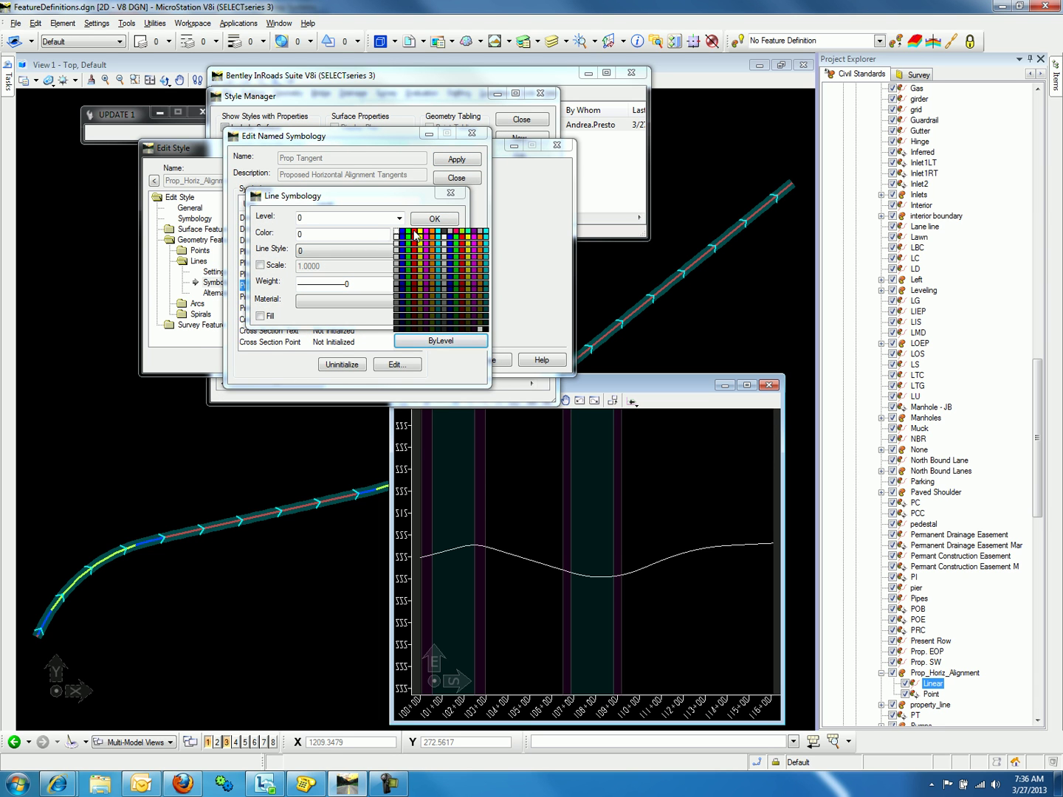
{"action": "left_click", "coordinate": [415, 235]}
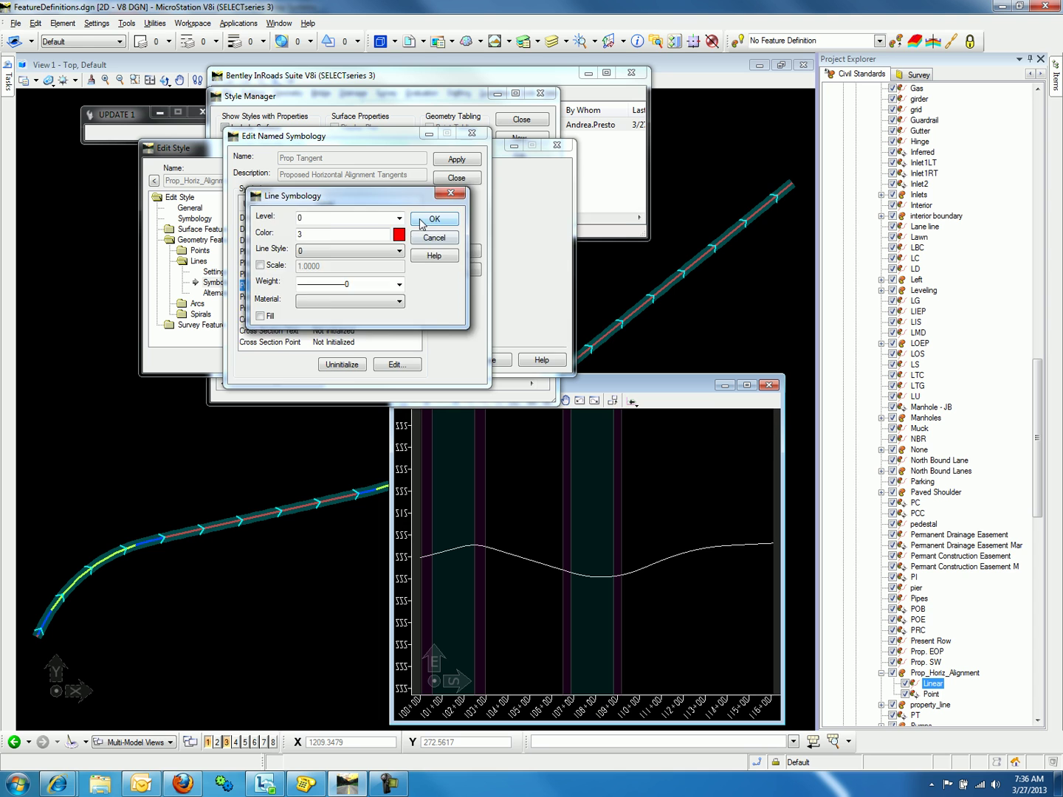
{"action": "left_click", "coordinate": [546, 230]}
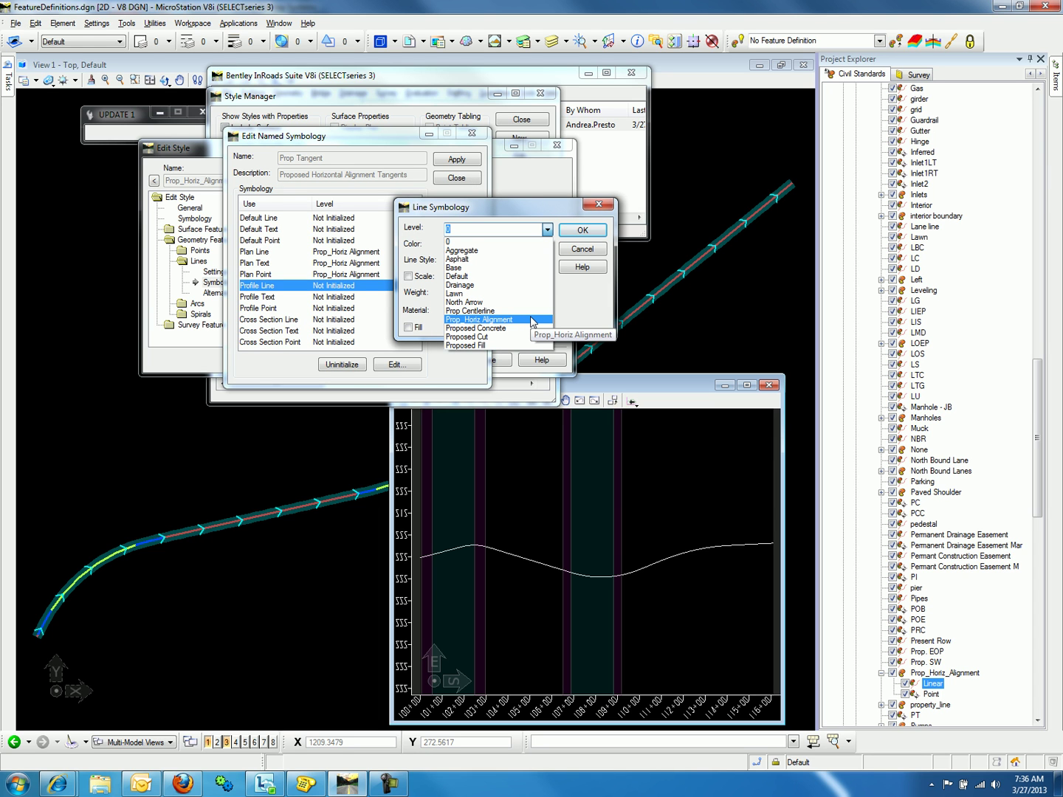
{"action": "left_click", "coordinate": [532, 320]}
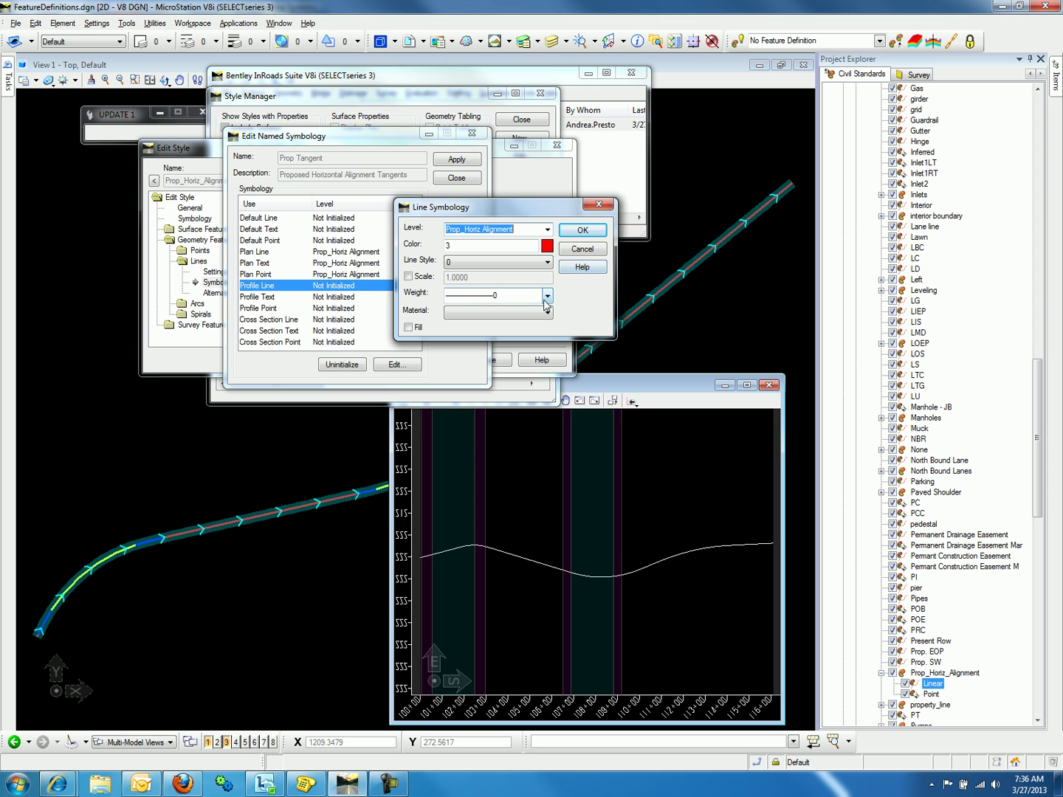
{"action": "left_click", "coordinate": [583, 231]}
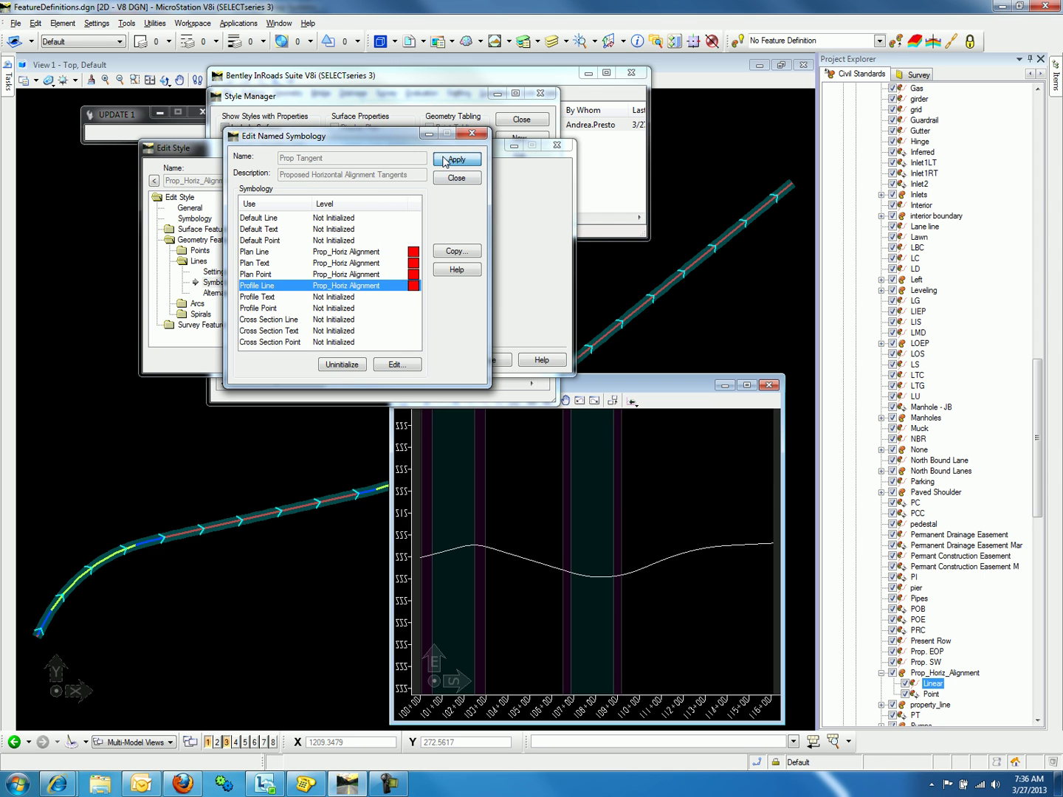
Set the Prop Curve arc symbology's profile line to yellow on the Prop_Horiz Alignment level.
{"action": "left_click", "coordinate": [441, 180]}
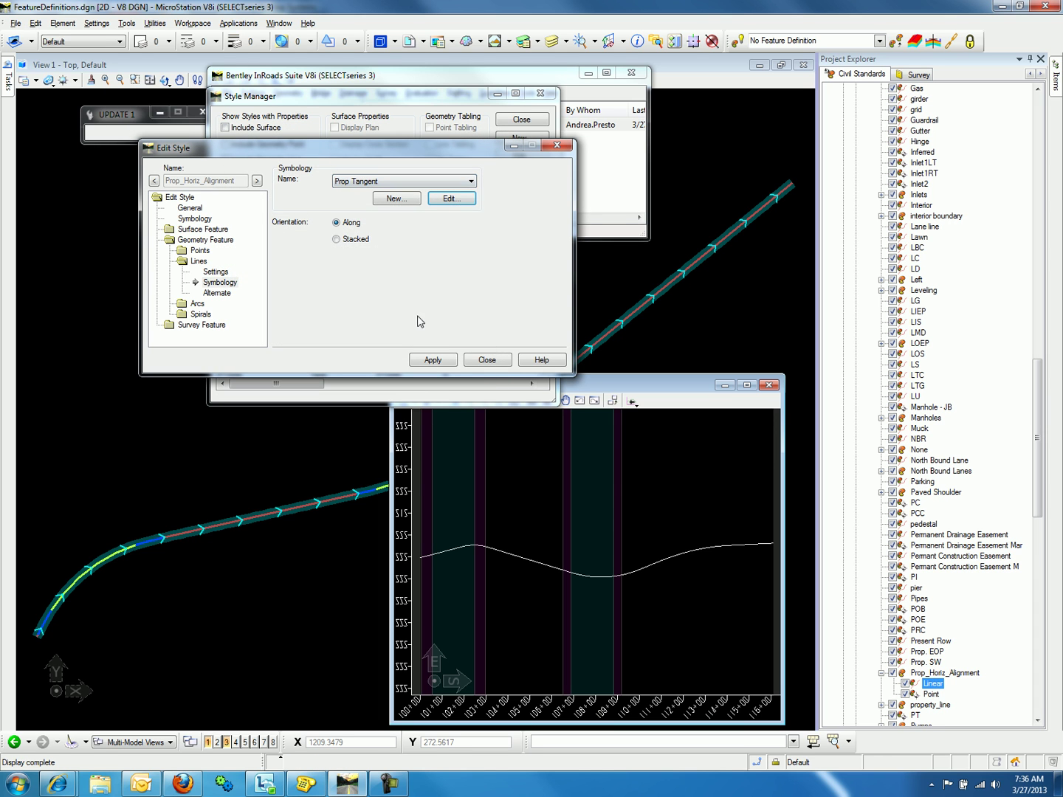
{"action": "left_click", "coordinate": [196, 303]}
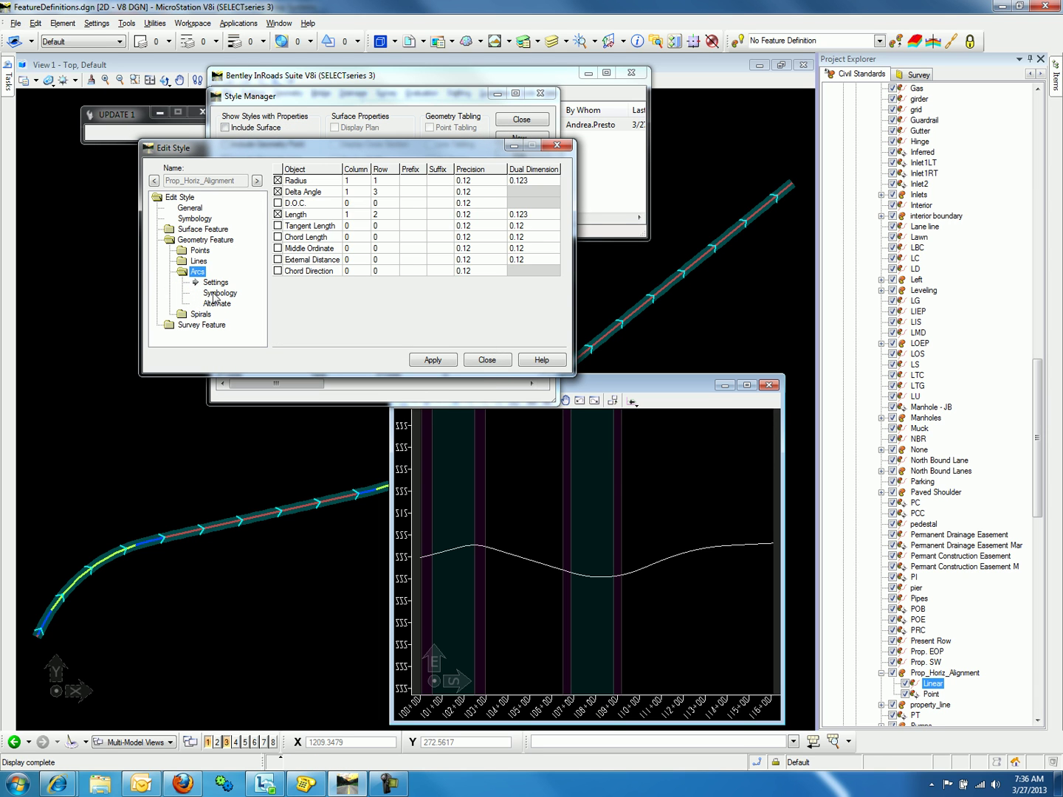
{"action": "left_click", "coordinate": [216, 296]}
{"action": "left_click", "coordinate": [437, 201]}
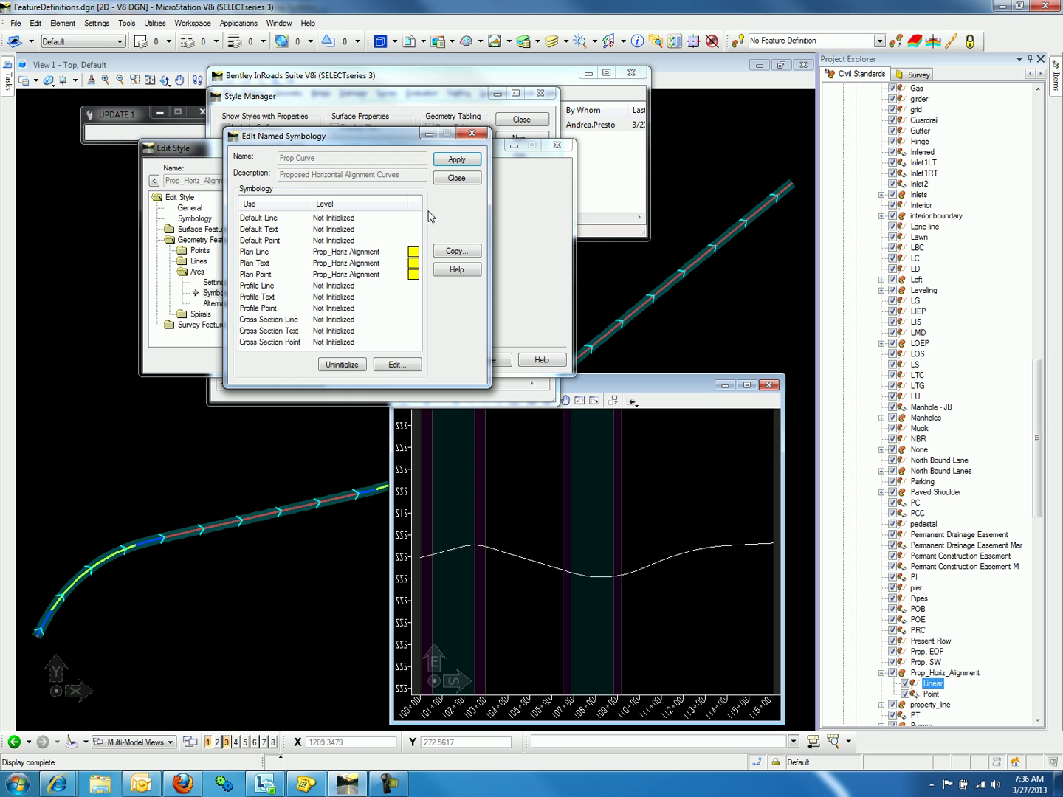
{"action": "double_click", "coordinate": [342, 288]}
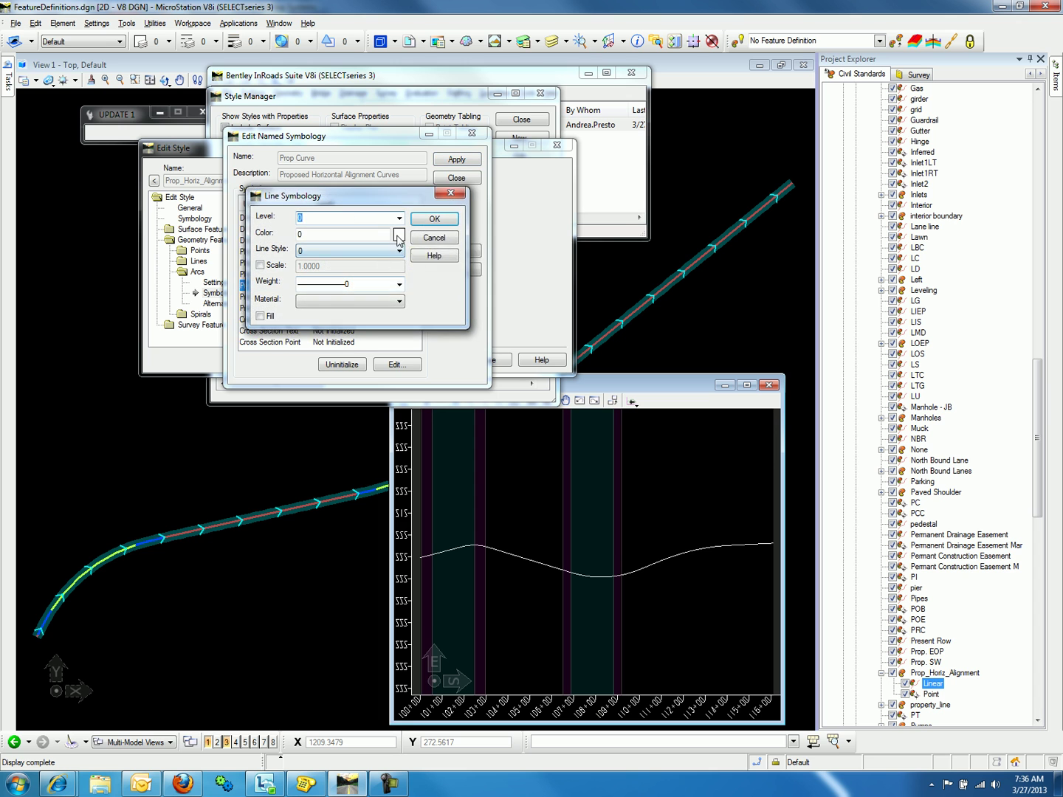
{"action": "left_click", "coordinate": [399, 234]}
{"action": "left_click", "coordinate": [409, 238]}
{"action": "left_click", "coordinate": [399, 218]}
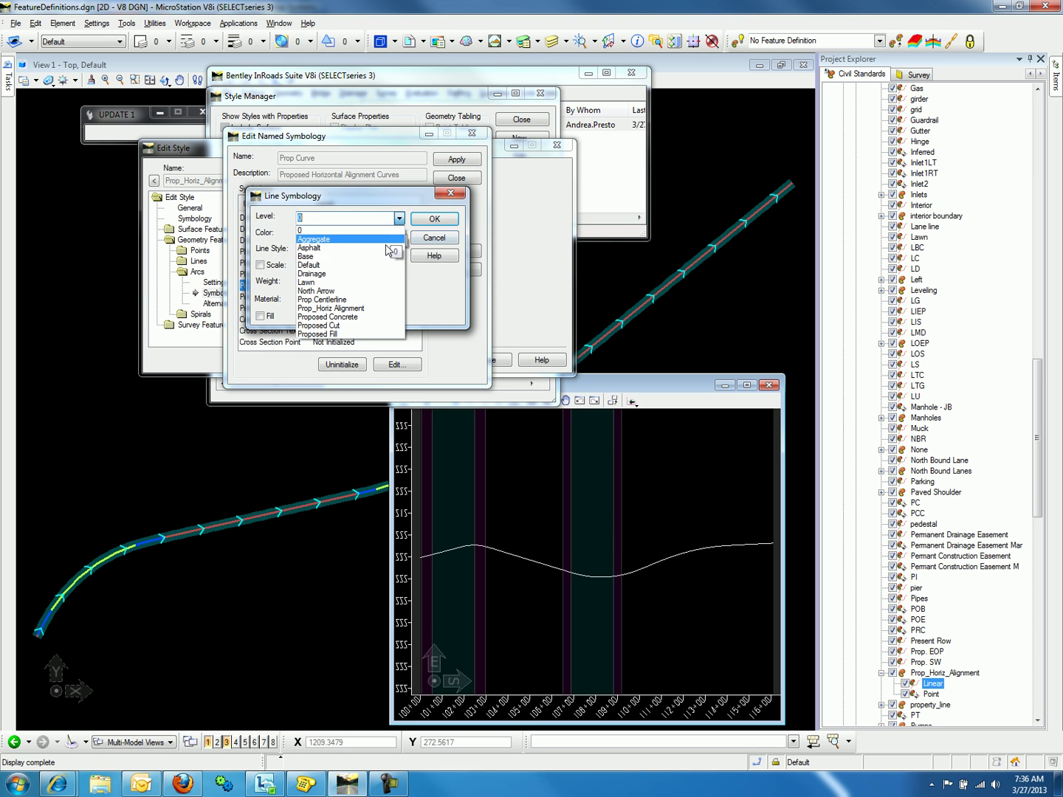
{"action": "left_click", "coordinate": [368, 309]}
{"action": "left_click", "coordinate": [435, 219]}
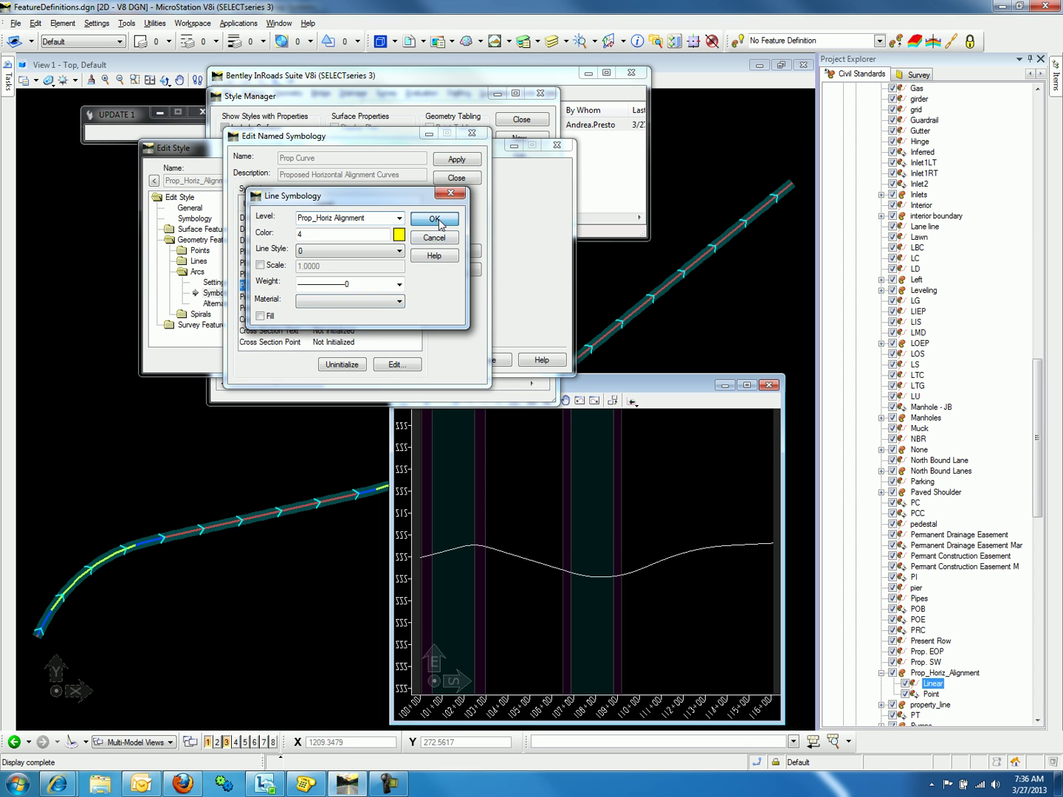
{"action": "left_click", "coordinate": [456, 179]}
{"action": "left_click", "coordinate": [201, 314]}
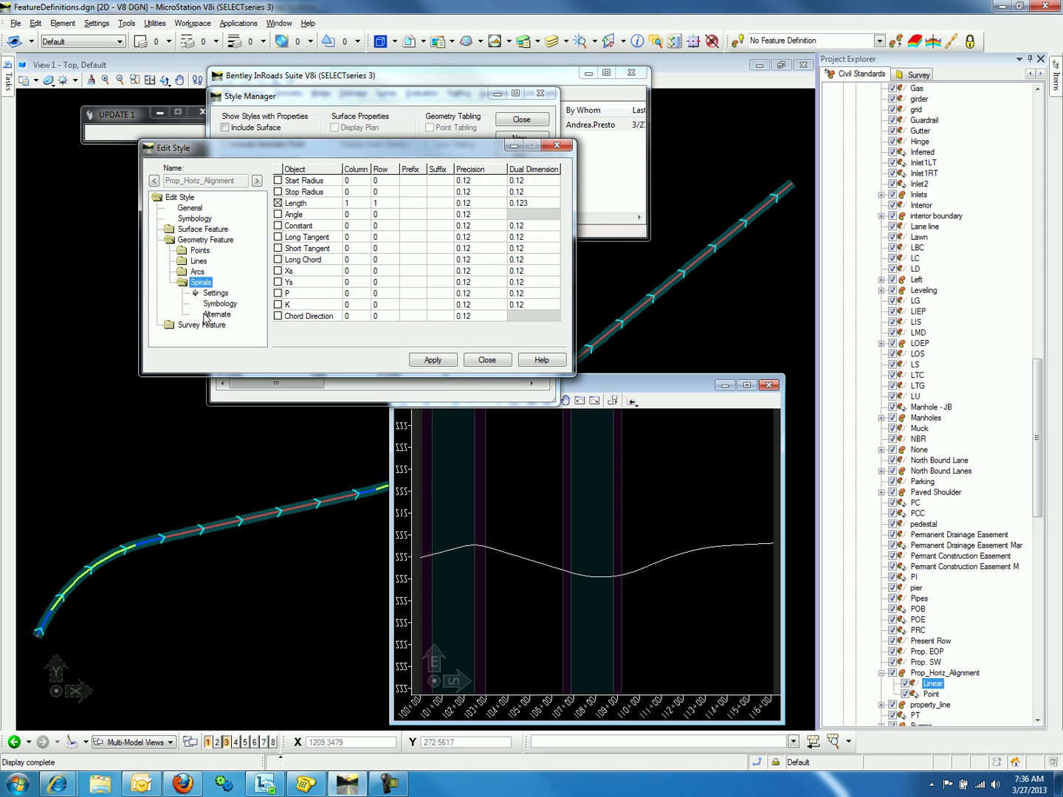
Make the Prop Spiral profile line blue, then apply and close the Prop_Horiz_Alignment style edit.
{"action": "left_click", "coordinate": [219, 303]}
{"action": "left_click", "coordinate": [434, 202]}
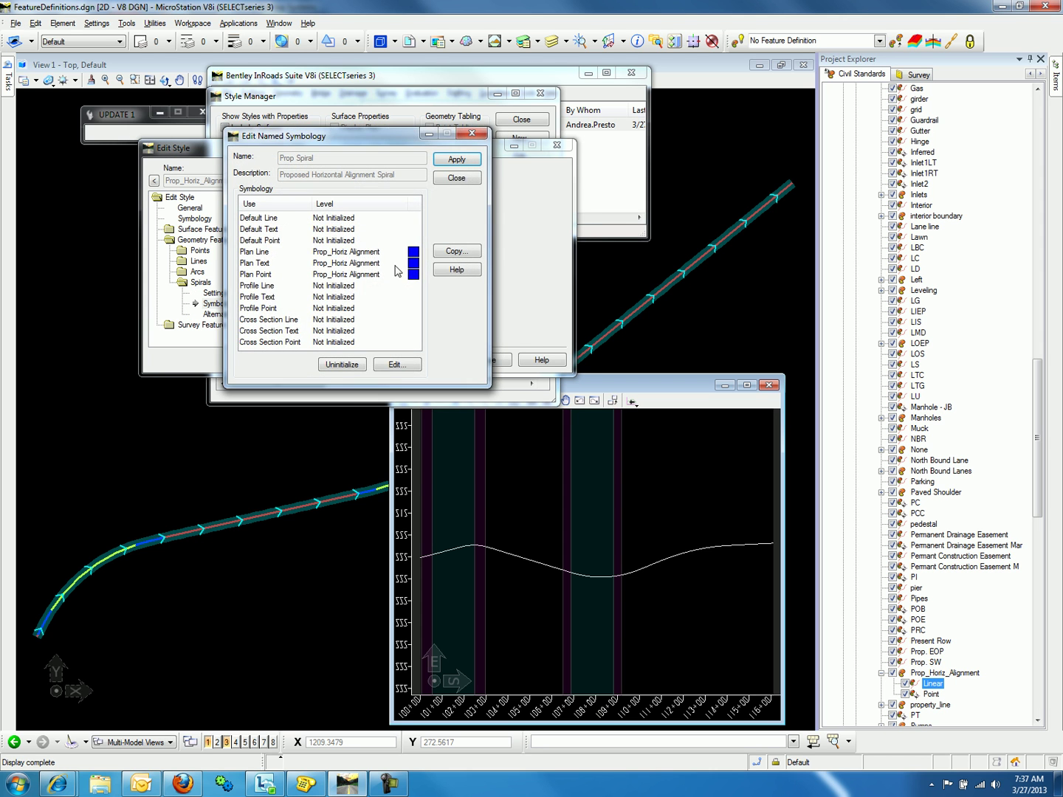
{"action": "double_click", "coordinate": [332, 289]}
{"action": "left_click", "coordinate": [398, 235]}
{"action": "left_click", "coordinate": [398, 235]}
{"action": "left_click", "coordinate": [399, 235]}
{"action": "left_click", "coordinate": [403, 236]}
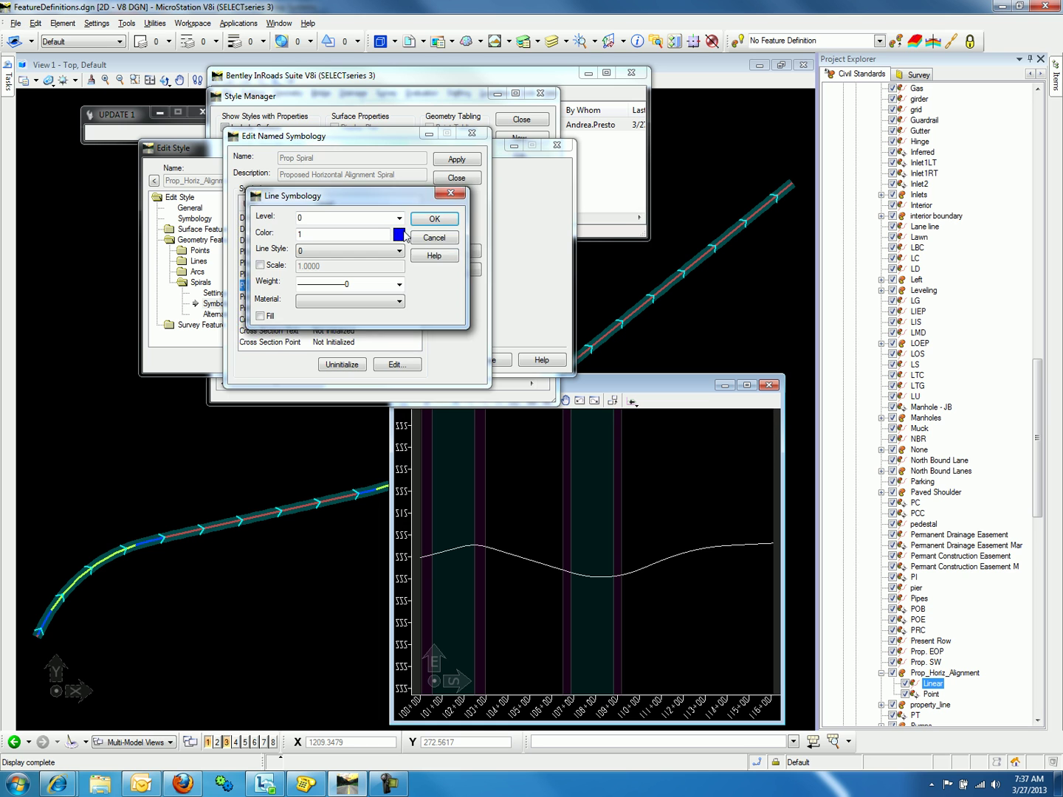
{"action": "left_click", "coordinate": [434, 218]}
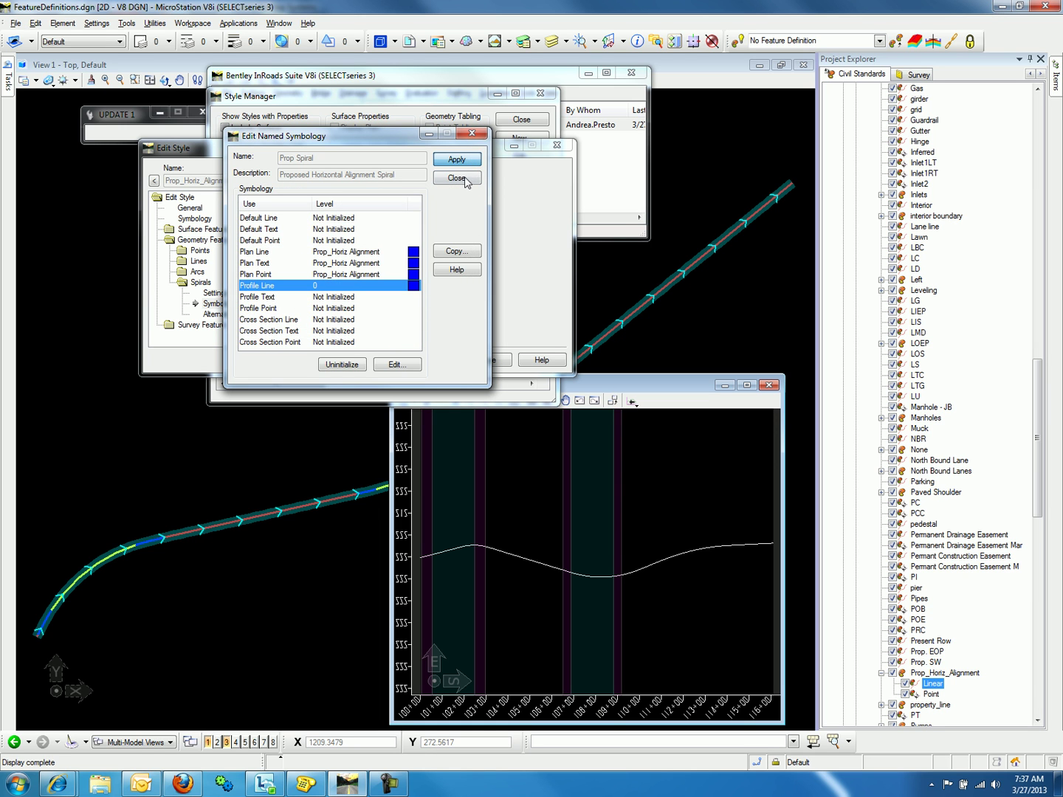
{"action": "left_click", "coordinate": [467, 179]}
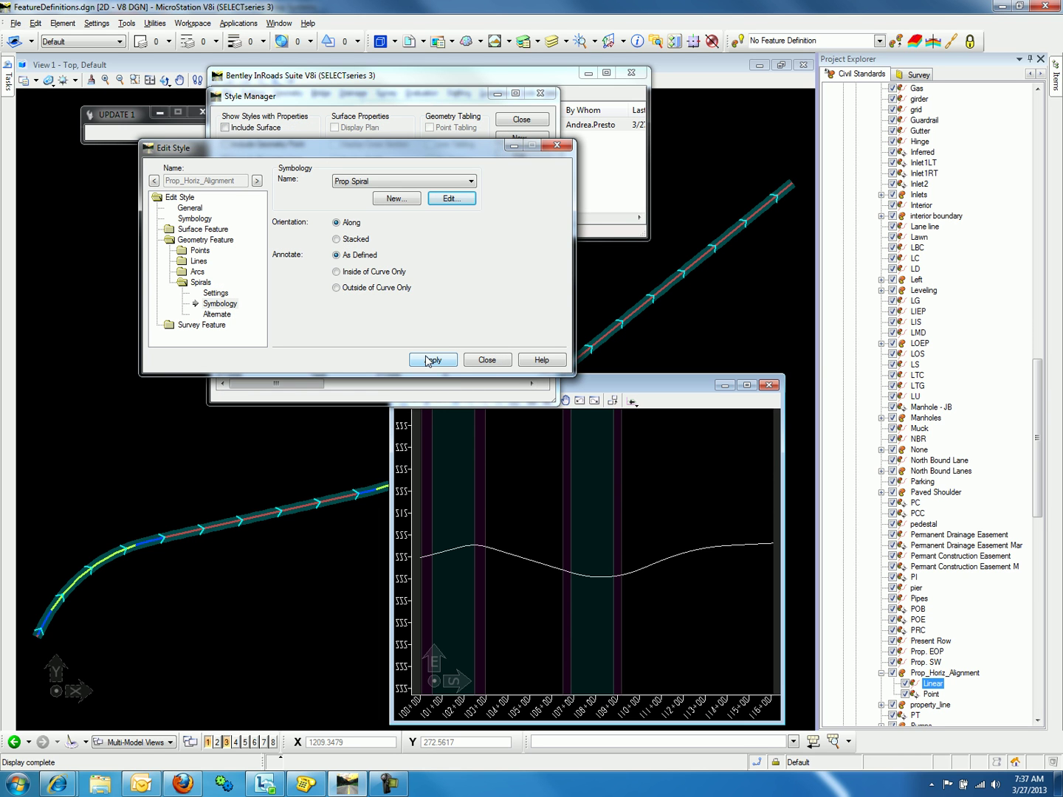
{"action": "left_click", "coordinate": [428, 360]}
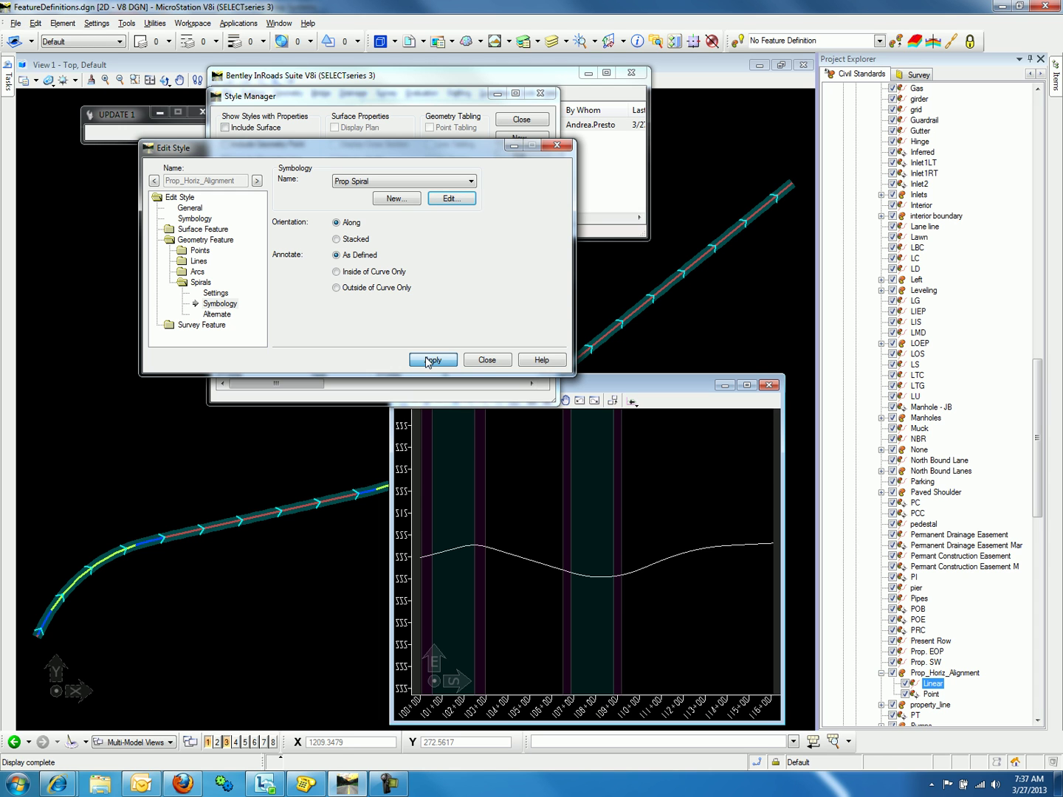
{"action": "left_click", "coordinate": [485, 360]}
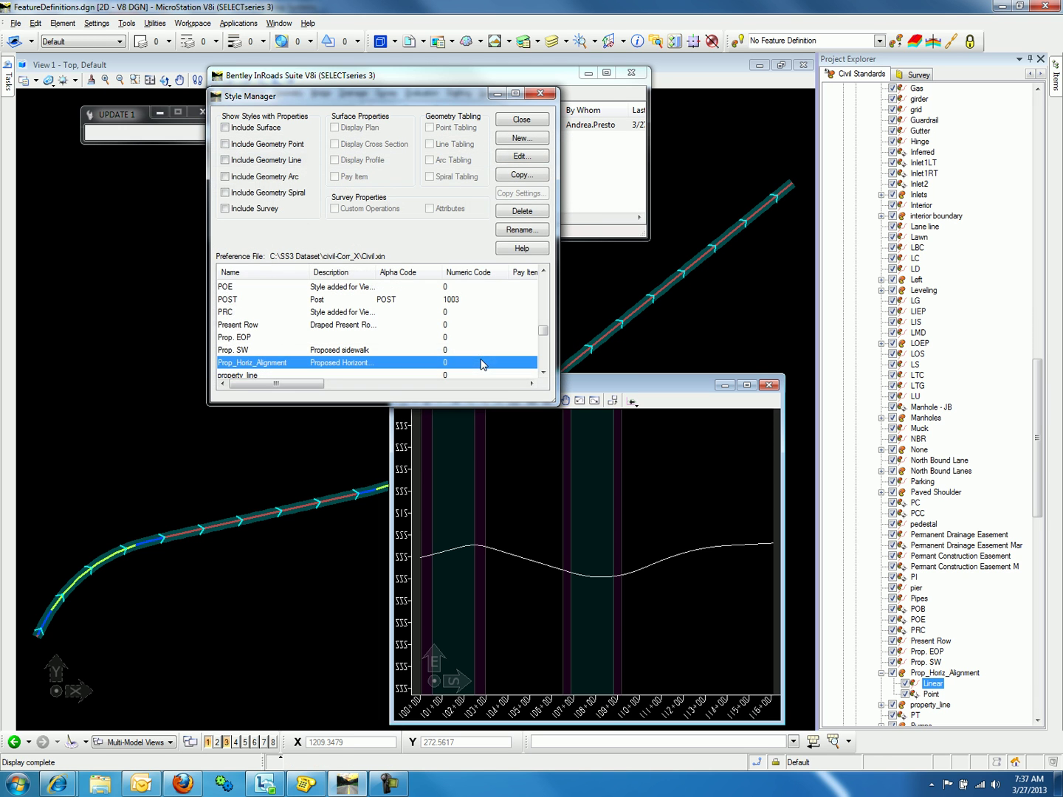
Refresh the gradeline by switching its feature definition to Prop. SW, then back to Prop_Horiz_Alignment.
{"action": "left_click", "coordinate": [517, 122]}
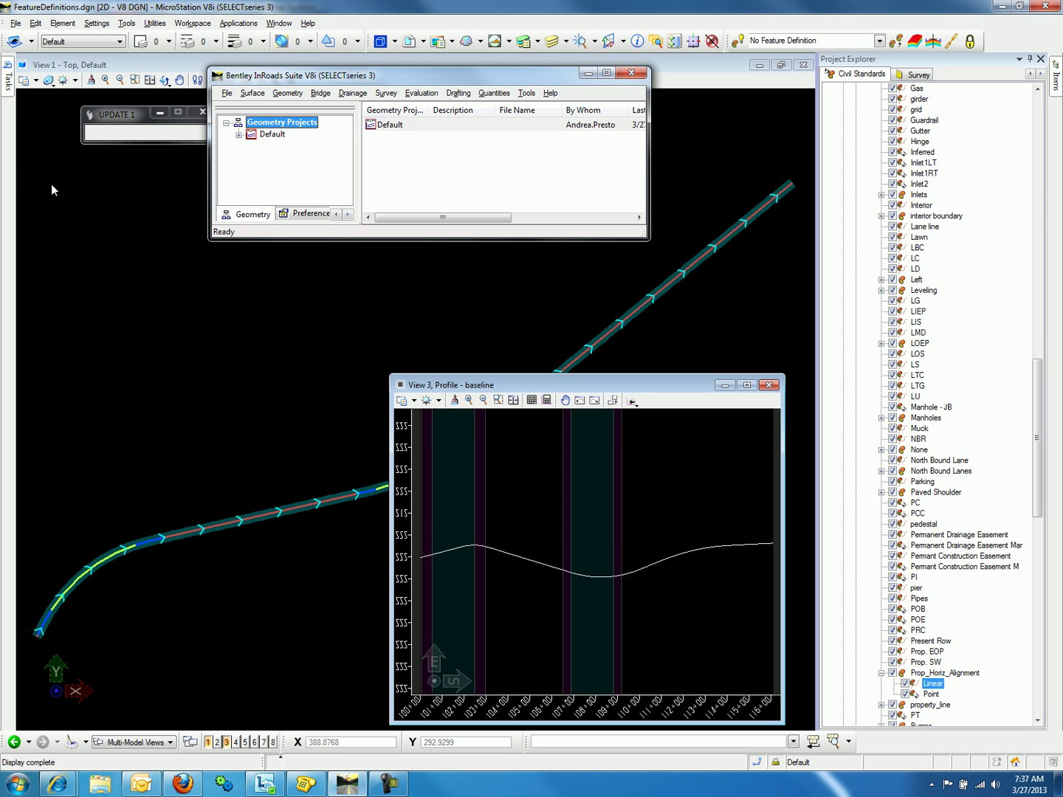
{"action": "left_click", "coordinate": [529, 561]}
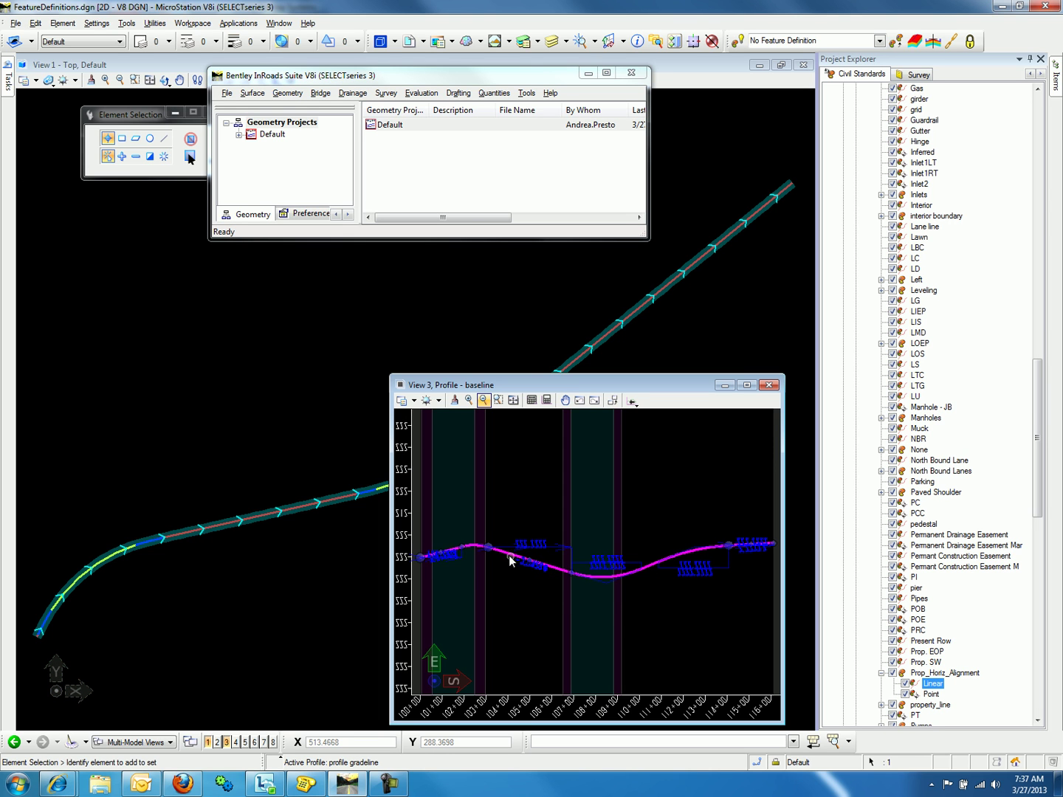
{"action": "mouse_move", "coordinate": [656, 548]}
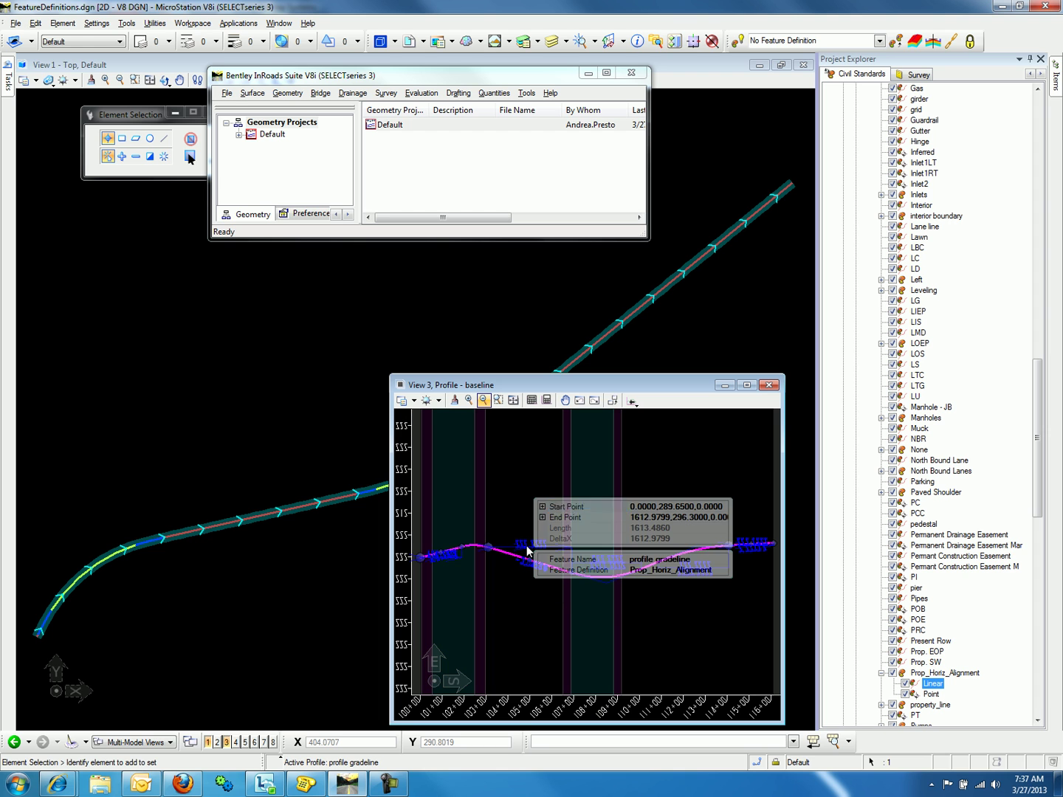
{"action": "left_click", "coordinate": [695, 570]}
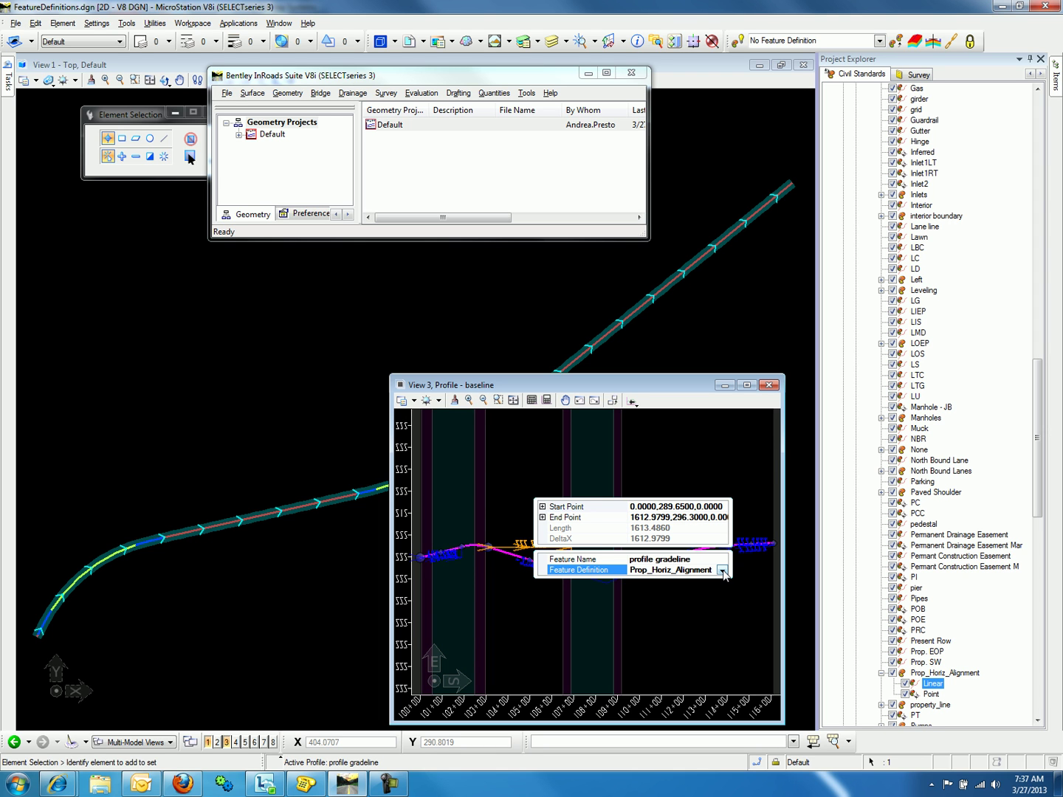
{"action": "left_click", "coordinate": [722, 571]}
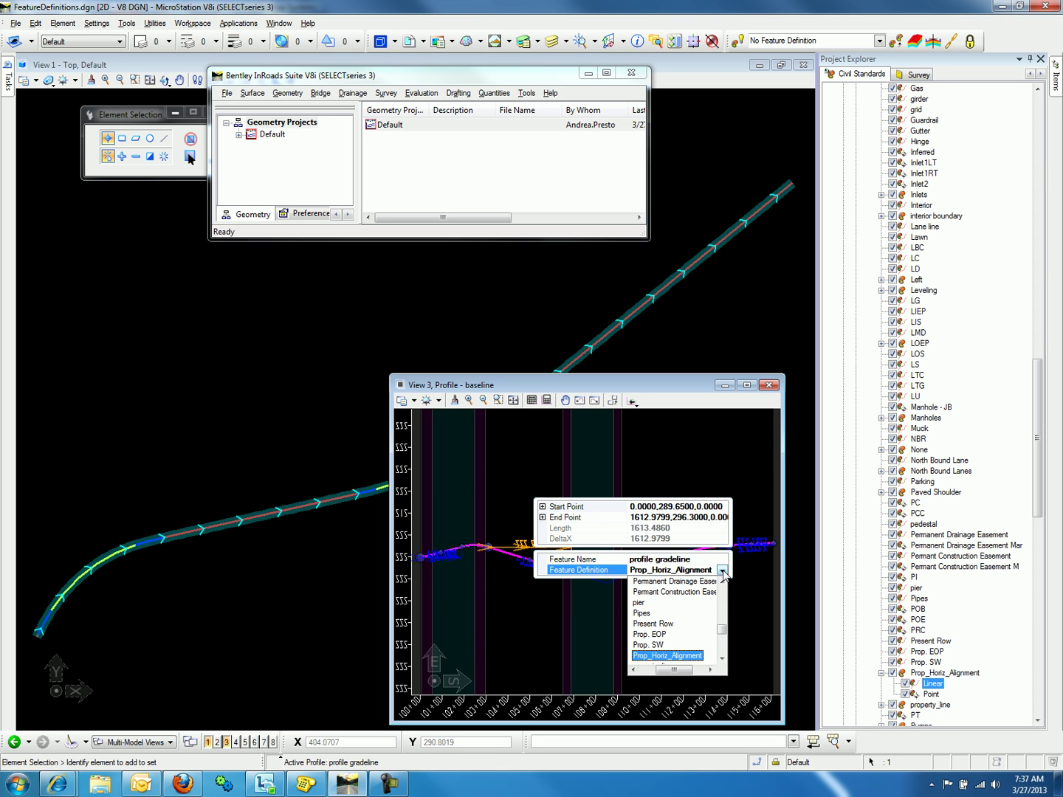
{"action": "left_click", "coordinate": [654, 644]}
{"action": "left_click", "coordinate": [723, 571]}
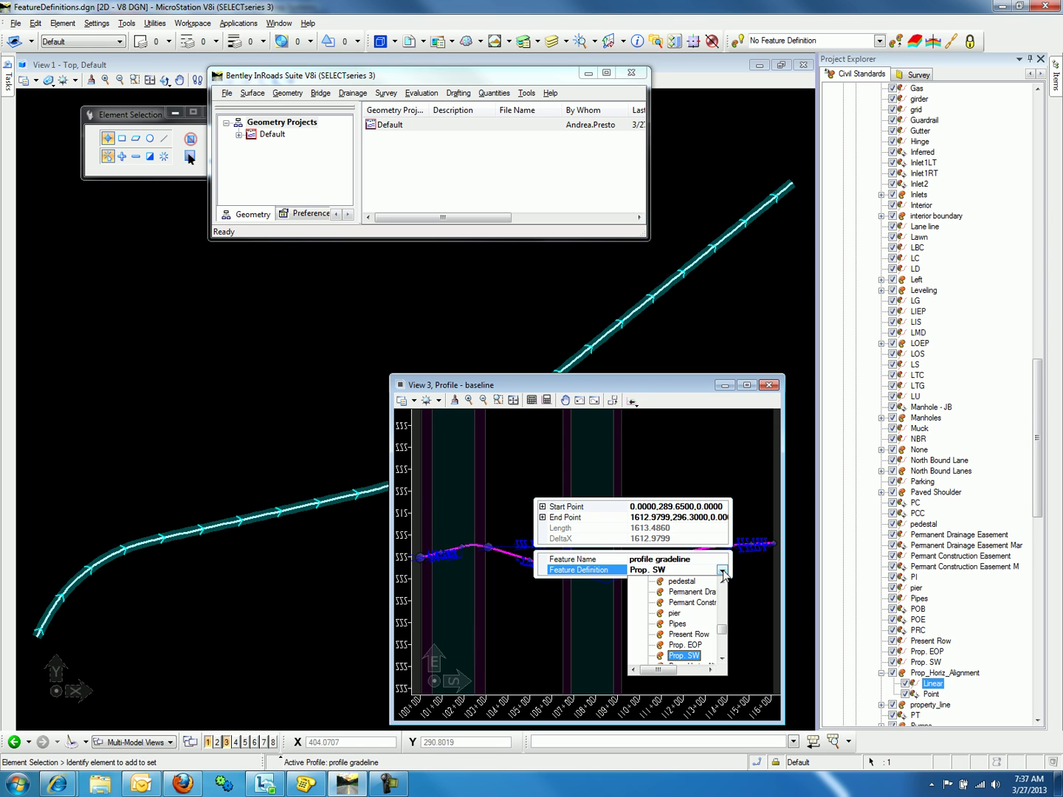
{"action": "scroll", "coordinate": [694, 650], "scroll_direction": "down", "scroll_amount": 1}
{"action": "left_click", "coordinate": [698, 638]}
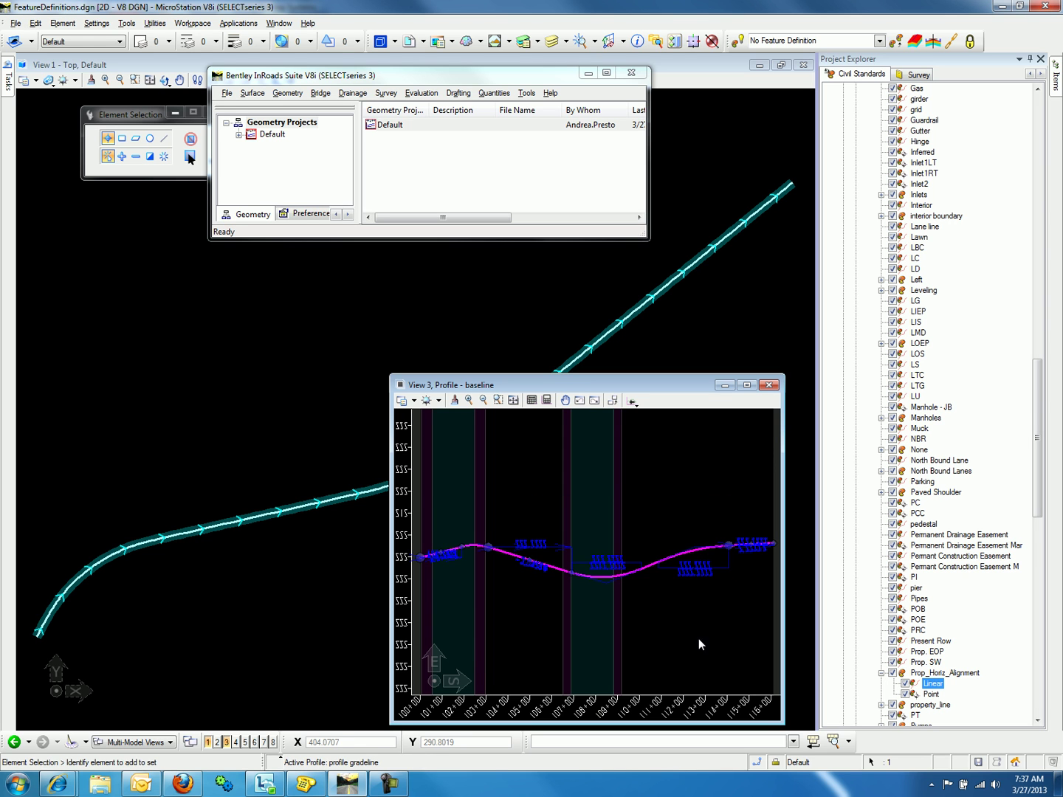